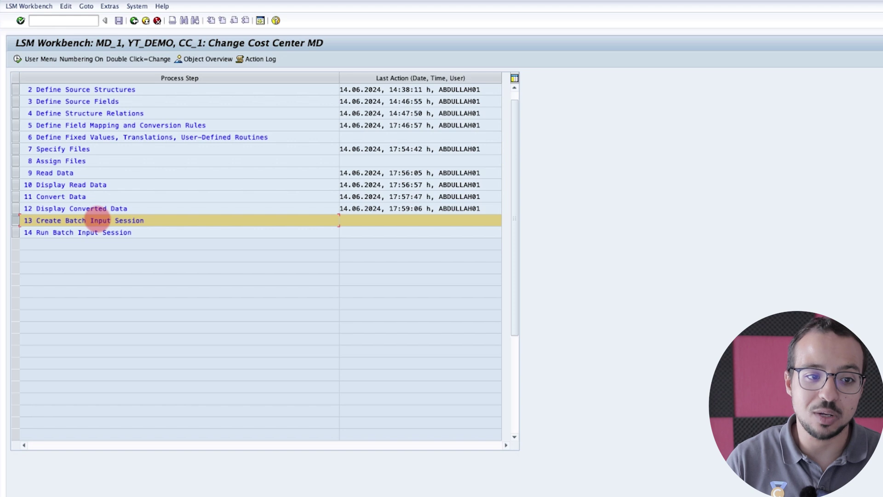
- Create batch input folder CC_1_AG_1 with 'Keep batch input folder(s)?' ticked, and acknowledge the confirmation
{"action": "double_click", "coordinate": [98, 220]}
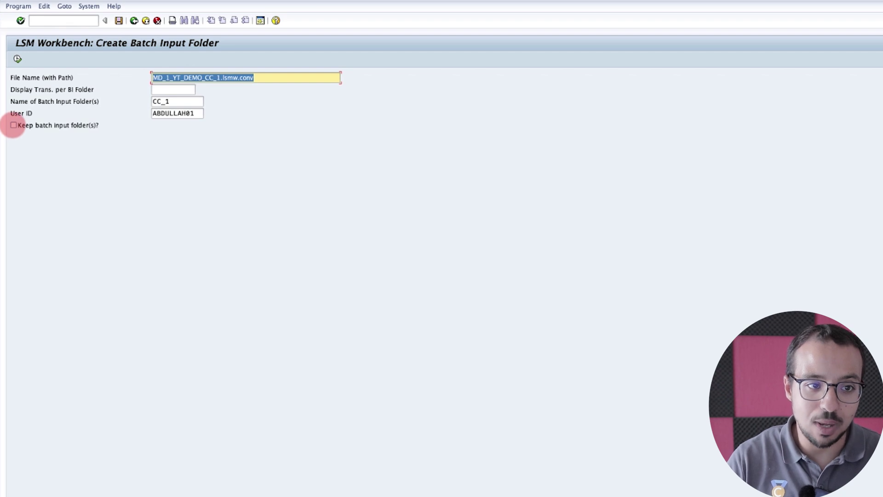
{"action": "left_click", "coordinate": [13, 125]}
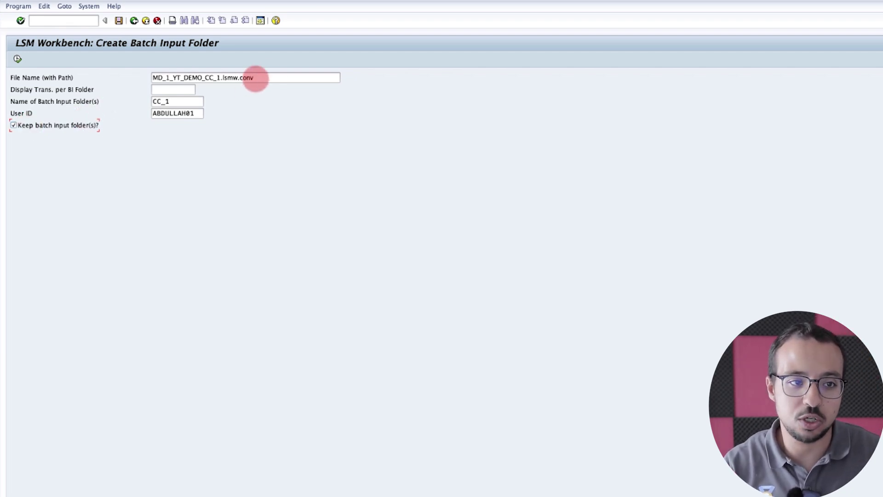
{"action": "left_click", "coordinate": [177, 101]}
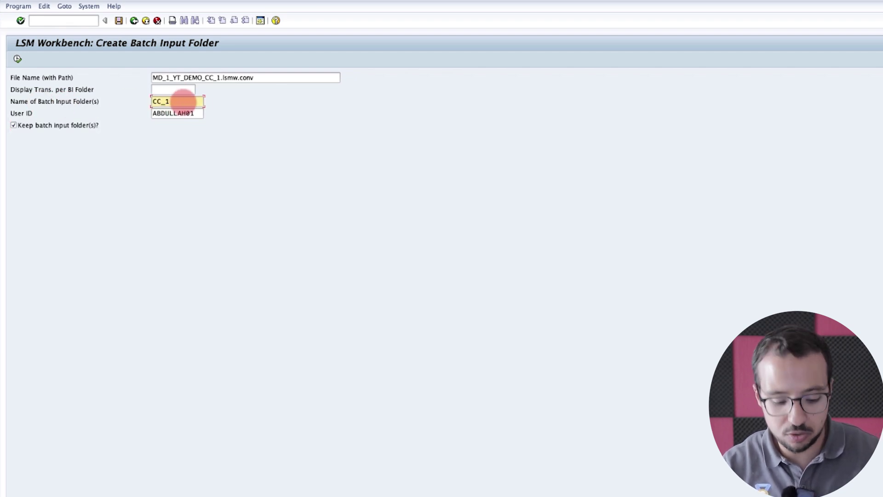
{"action": "type", "text": "_A"}
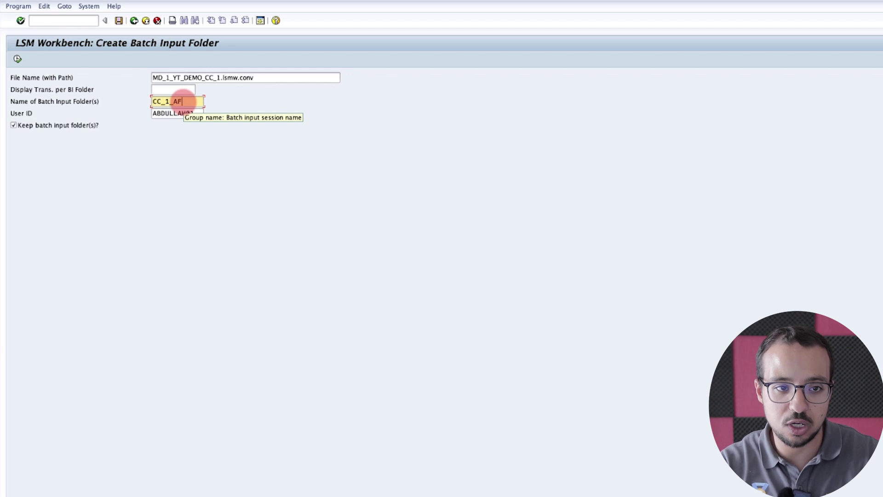
{"action": "type", "text": "G_"}
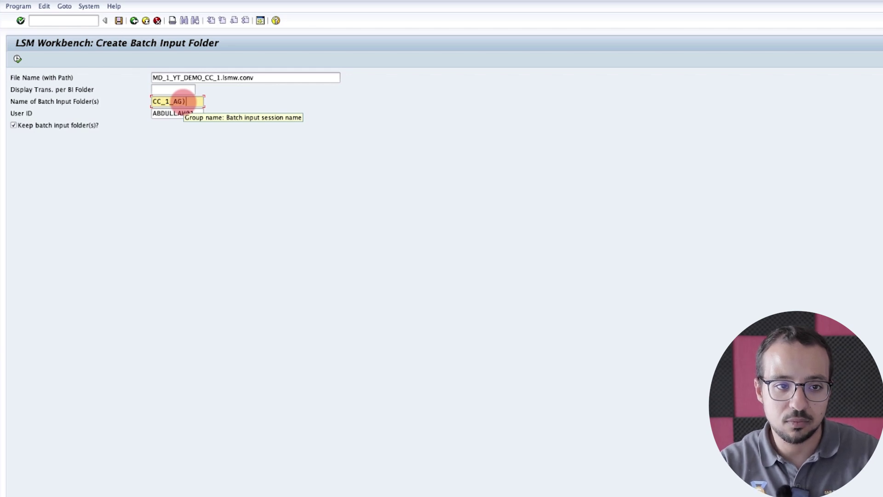
{"action": "type", "text": "1"}
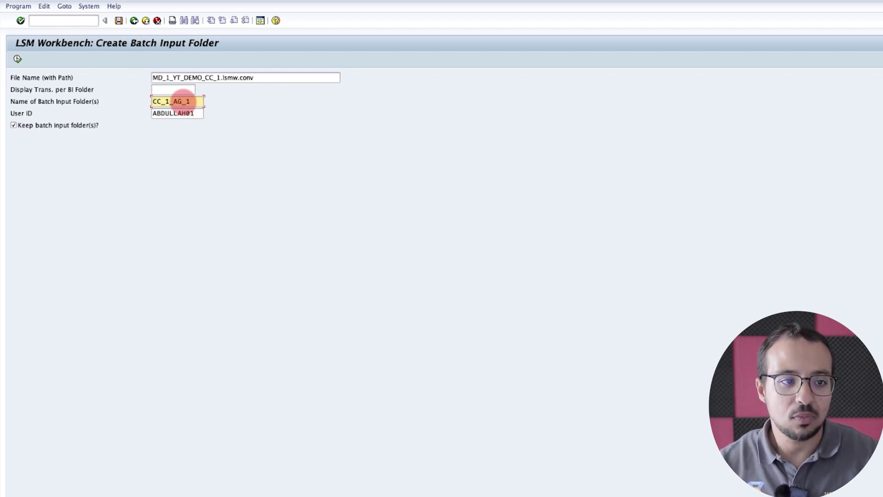
{"action": "left_click", "coordinate": [17, 59]}
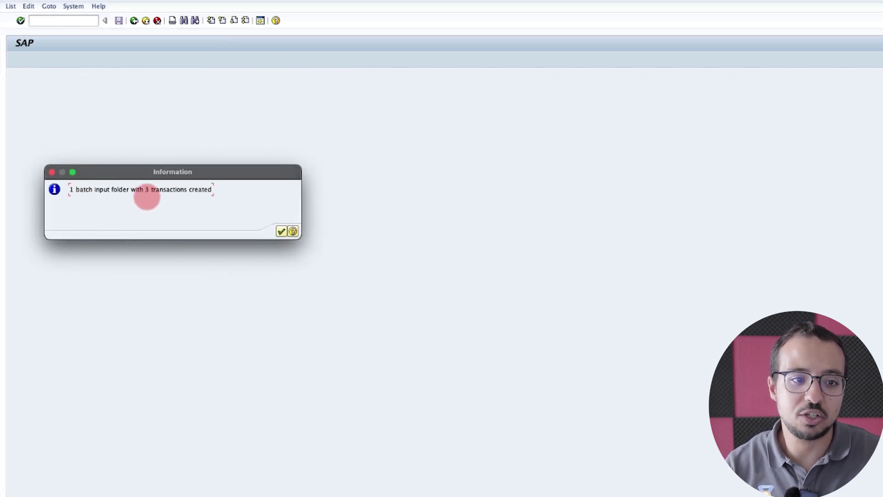
{"action": "left_click", "coordinate": [281, 231]}
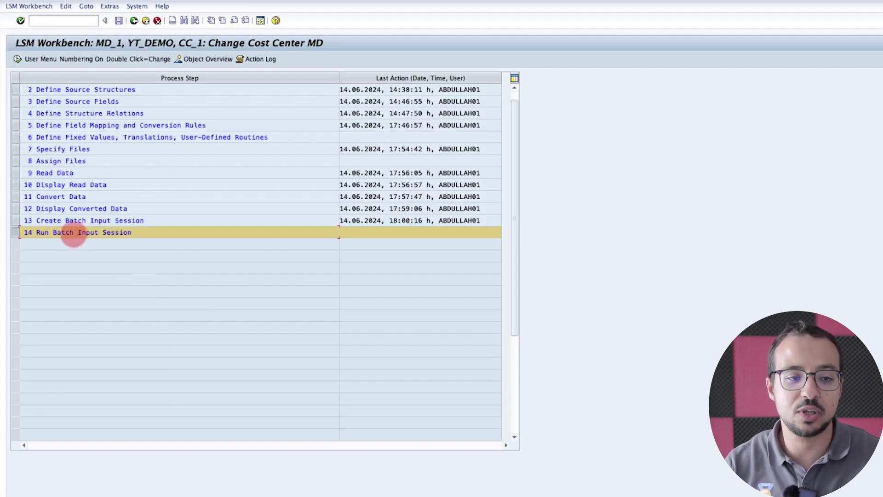
- List batch input sessions matching CC_1* and open processing options for session CC_1_AG_1
{"action": "double_click", "coordinate": [73, 233]}
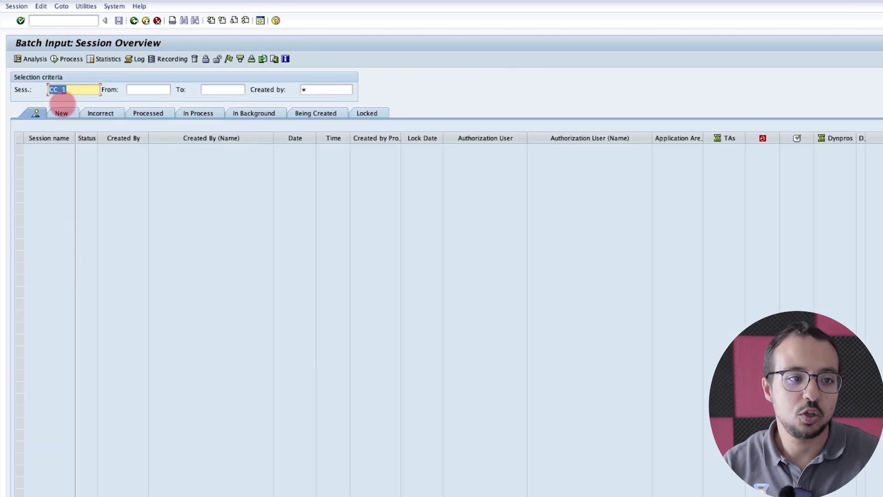
{"action": "key", "text": "Return"}
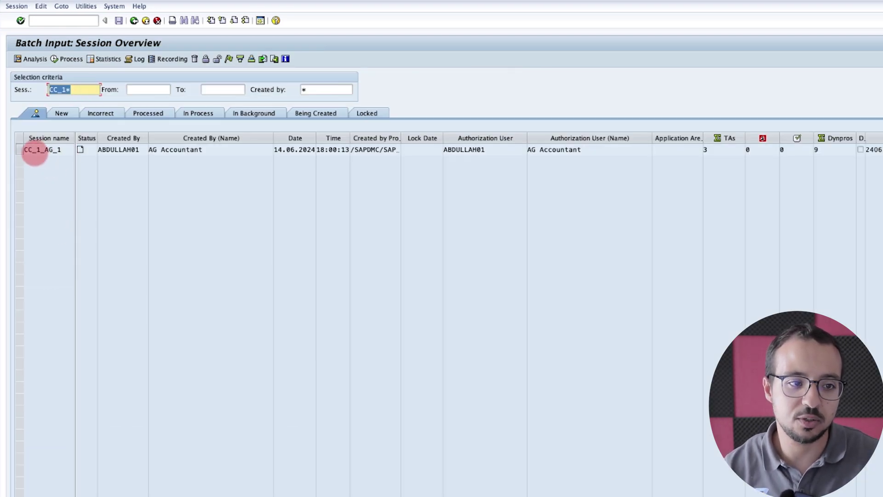
{"action": "left_click", "coordinate": [76, 91]}
{"action": "left_click_drag", "start_coordinate": [70, 91], "coordinate": [67, 91]}
{"action": "double_click", "coordinate": [59, 90]}
{"action": "left_click", "coordinate": [74, 90]}
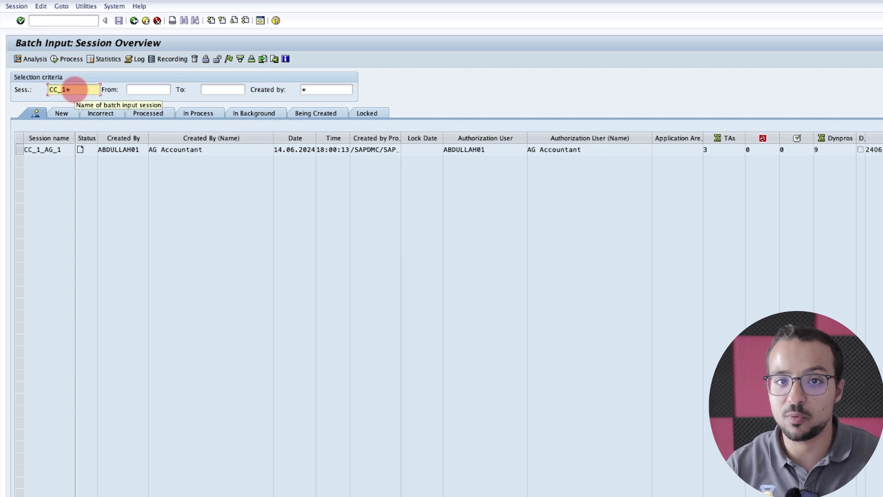
{"action": "left_click_drag", "start_coordinate": [66, 91], "coordinate": [72, 90]}
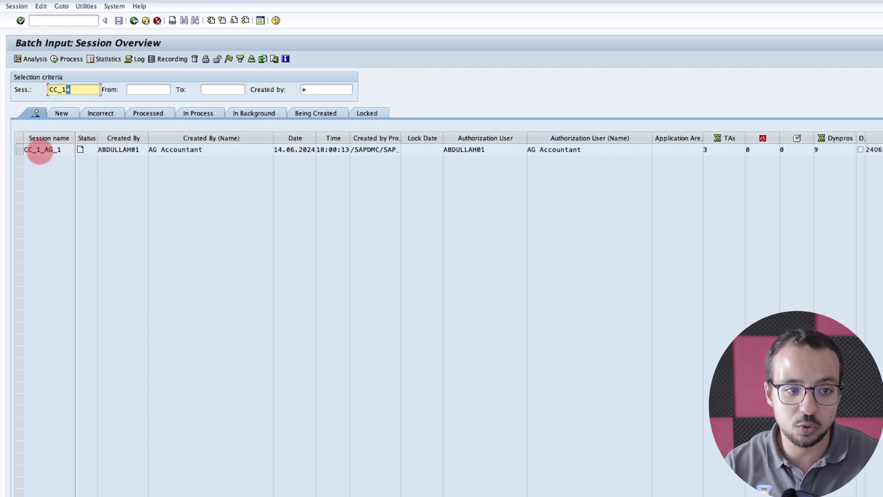
{"action": "left_click", "coordinate": [18, 149]}
{"action": "left_click", "coordinate": [67, 59]}
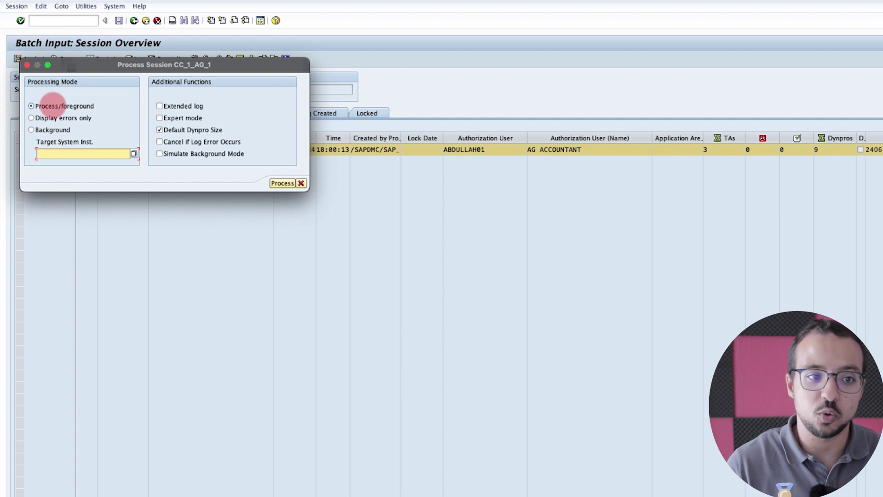
- Run CC_1_AG_1 in the foreground into KS02 for cost center 1000, then try cancelling with F12
{"action": "key", "text": "Return"}
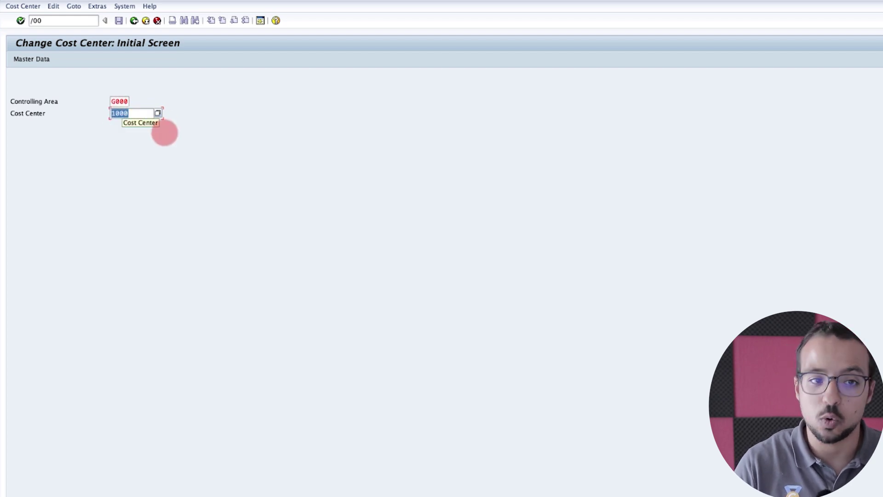
{"action": "key", "text": "Return"}
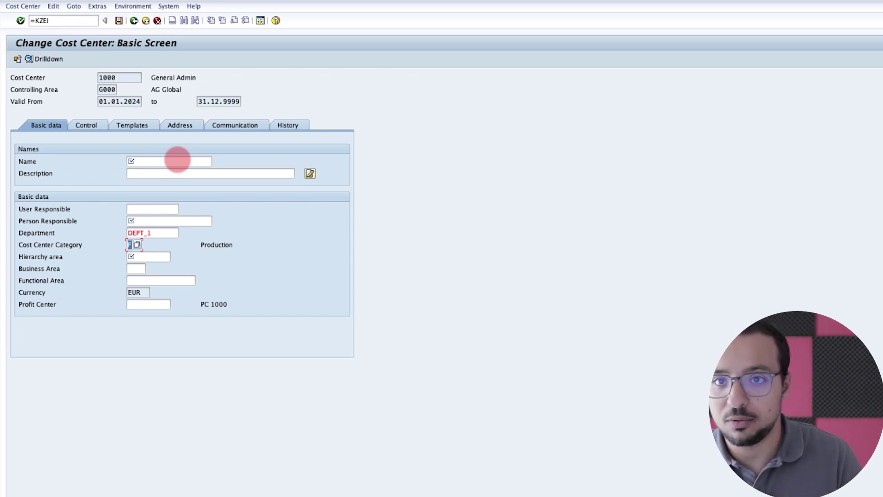
{"action": "left_click", "coordinate": [177, 160]}
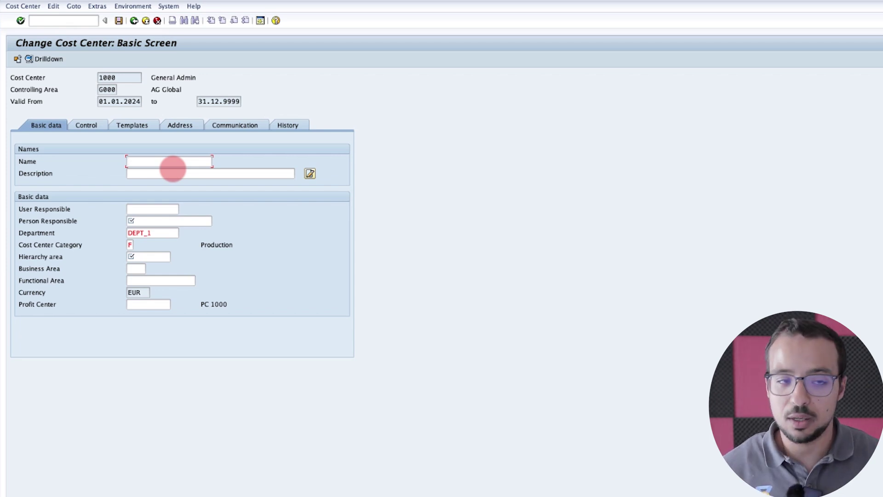
{"action": "left_click", "coordinate": [157, 20]}
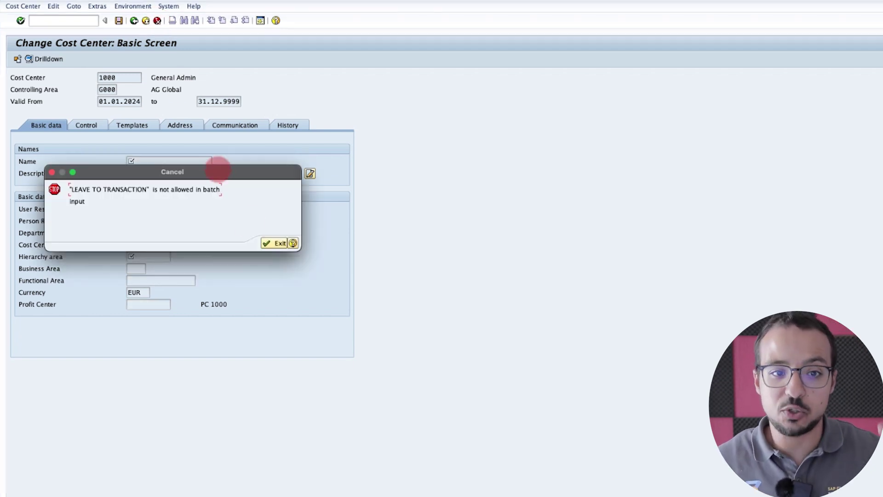
- Dismiss the error, cancel the batch input via System > Services > Batch Input > Cancel, and return to Session overview
{"action": "left_click", "coordinate": [274, 242]}
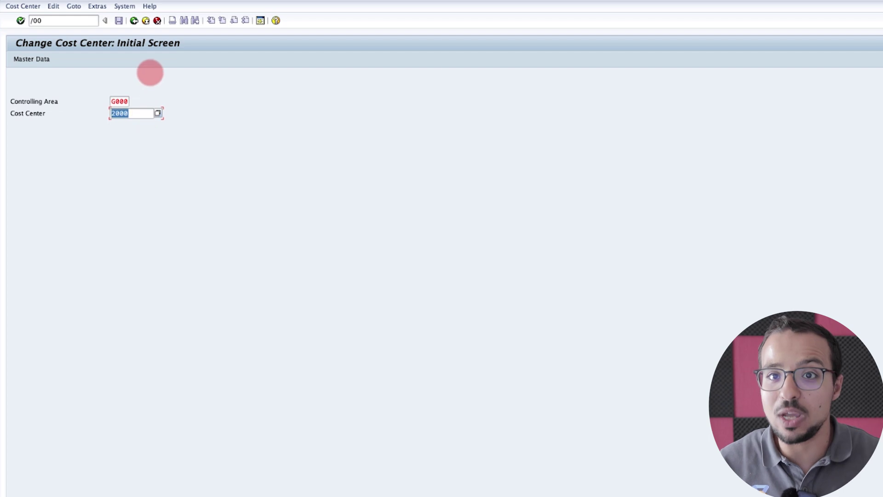
{"action": "left_click", "coordinate": [124, 7]}
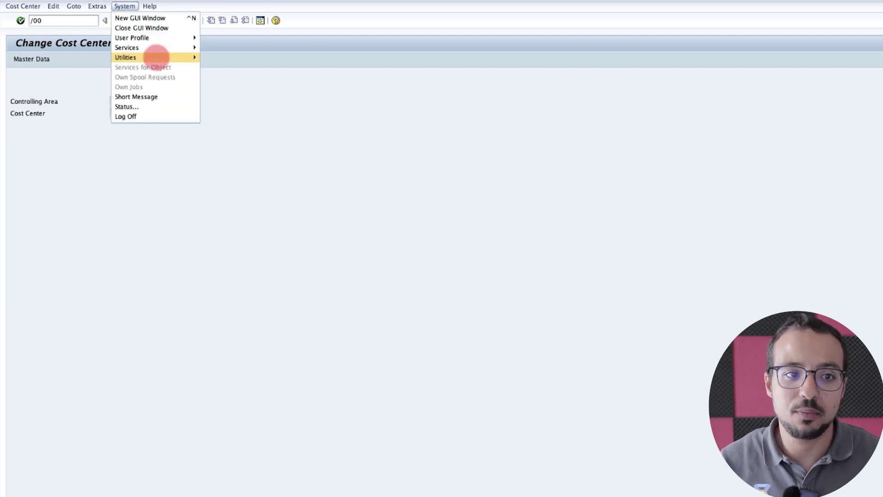
{"action": "mouse_move", "coordinate": [166, 49]}
{"action": "mouse_move", "coordinate": [239, 76]}
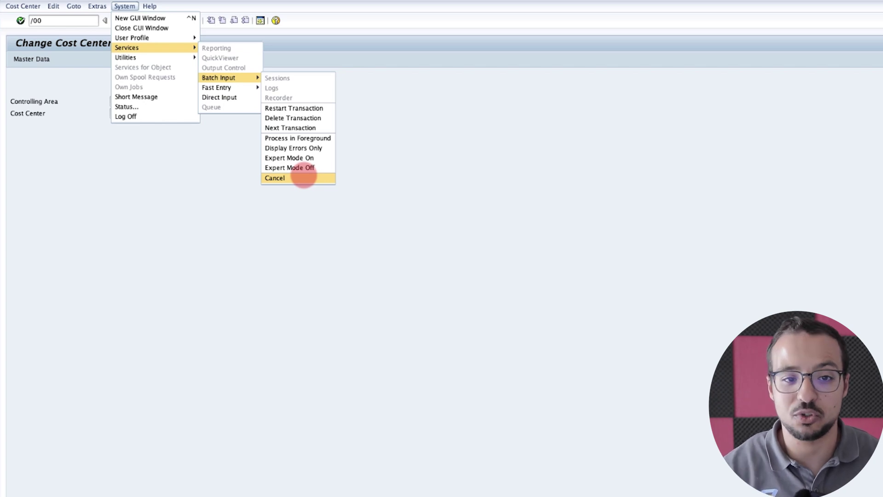
{"action": "left_click", "coordinate": [302, 178]}
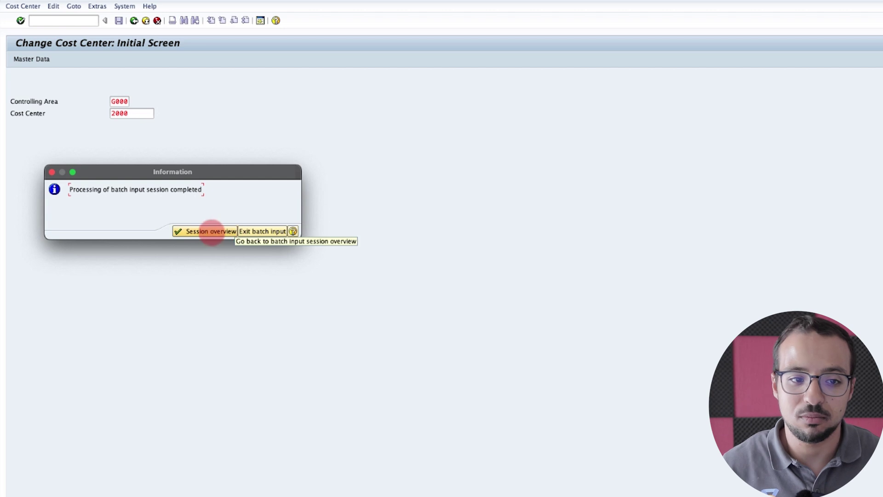
{"action": "left_click", "coordinate": [208, 231]}
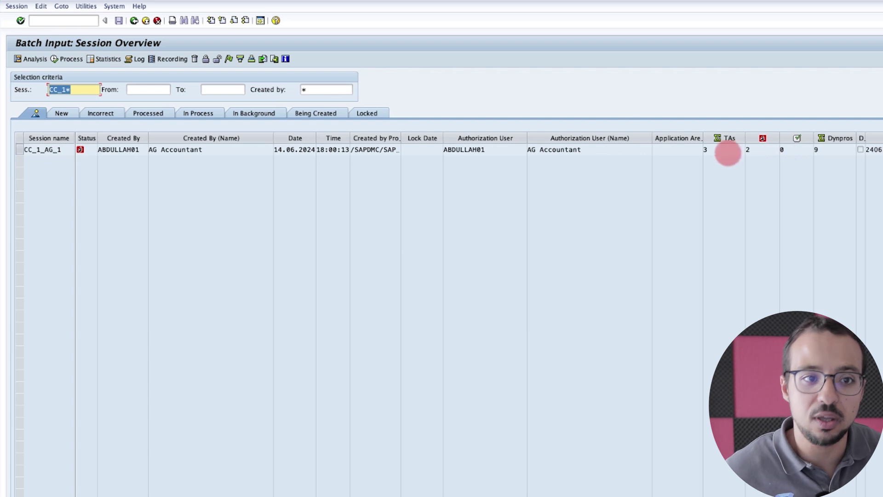
- Go to /nlsmw and open the field mapping and conversion rules step of object CC_1
{"action": "left_click", "coordinate": [67, 20]}
{"action": "type", "text": "/nlsmw"}
{"action": "key", "text": "Return"}
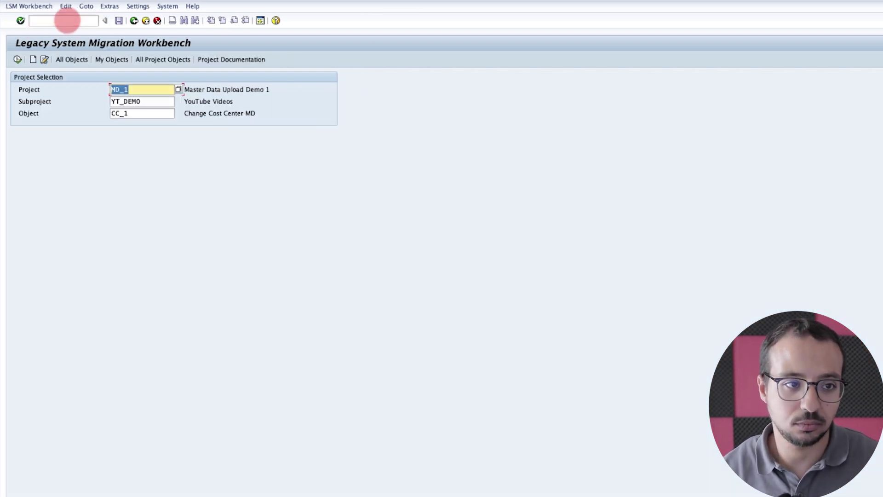
{"action": "key", "text": "F8"}
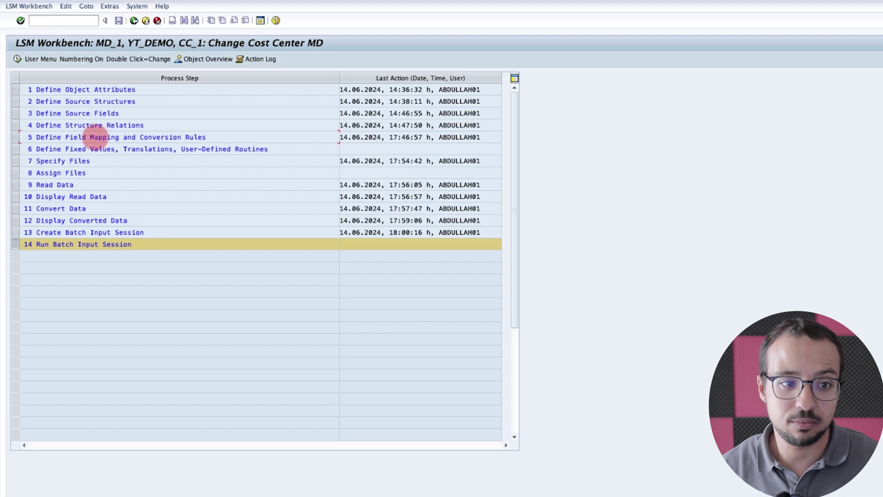
{"action": "double_click", "coordinate": [95, 137]}
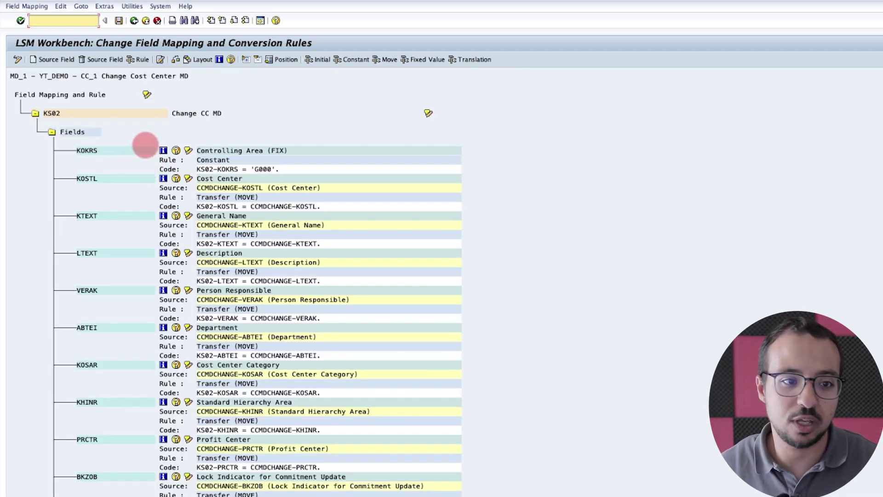
- Run Extras > Auto-Field Mapping with default same-name Transfer (MOVE) settings, applying rules only when source is filled
{"action": "left_click", "coordinate": [132, 6]}
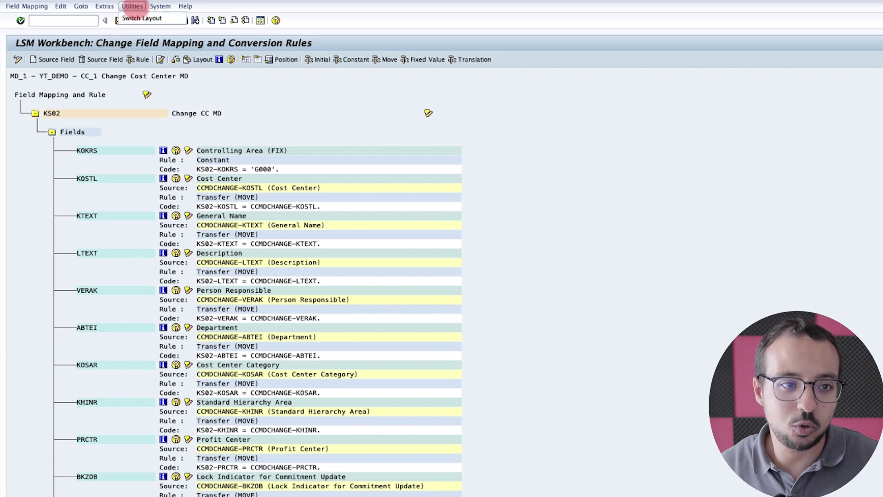
{"action": "left_click", "coordinate": [105, 6]}
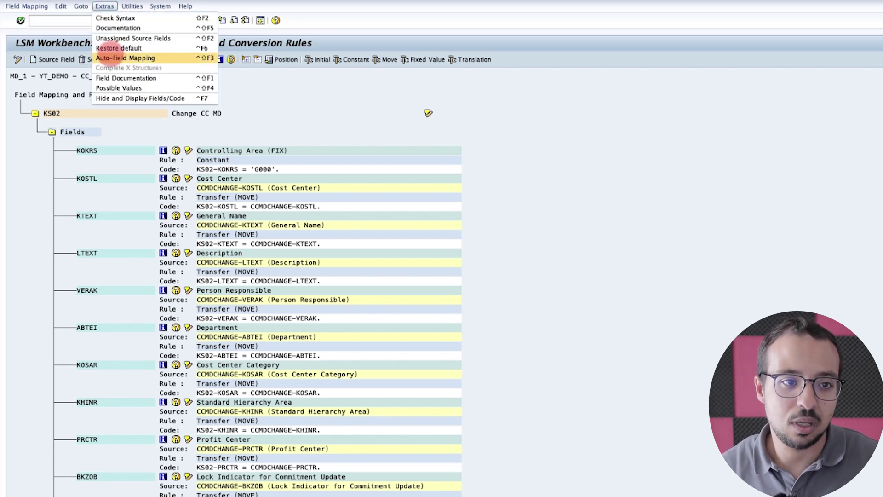
{"action": "left_click", "coordinate": [129, 57]}
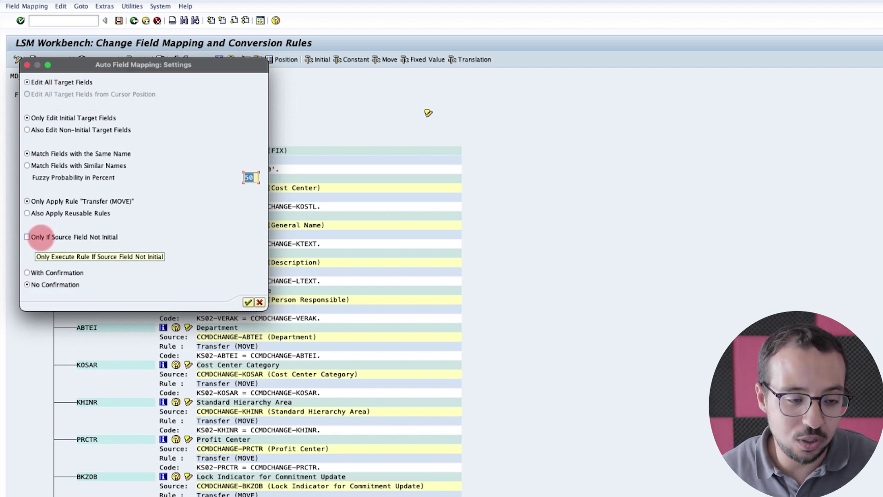
{"action": "left_click", "coordinate": [27, 237]}
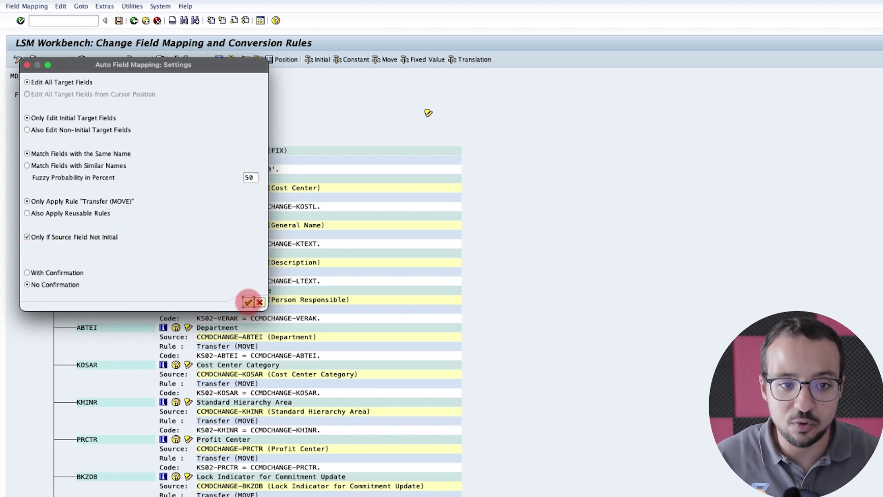
{"action": "left_click", "coordinate": [248, 302]}
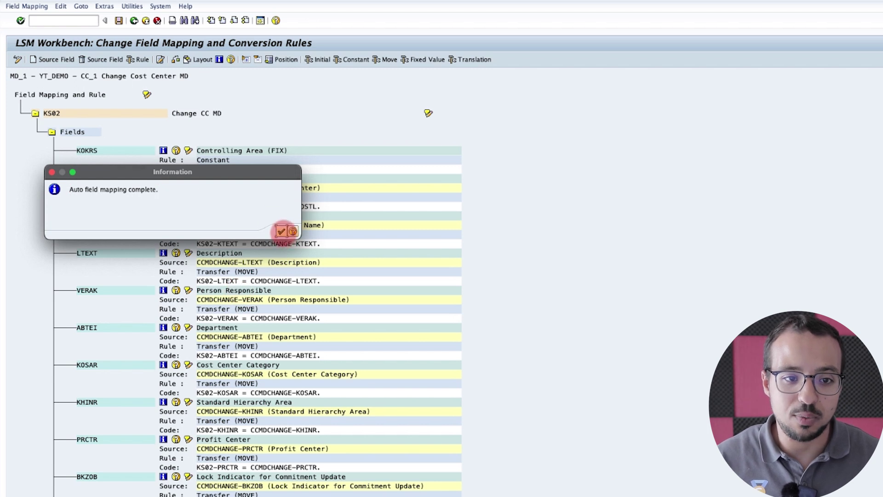
{"action": "left_click", "coordinate": [282, 231]}
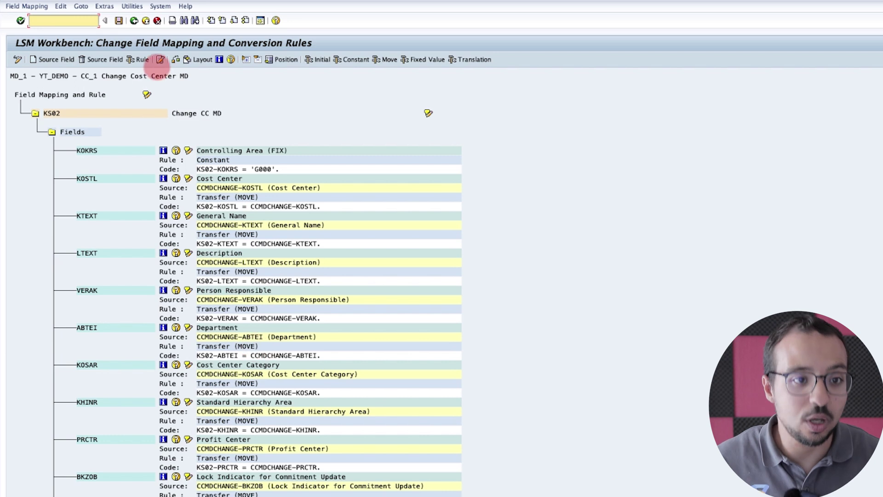
- Rerun Auto-Field Mapping with 'Also Edit Non-Initial Target Fields' so KOKRS also maps from its source
{"action": "left_click", "coordinate": [132, 6]}
{"action": "left_click", "coordinate": [104, 6]}
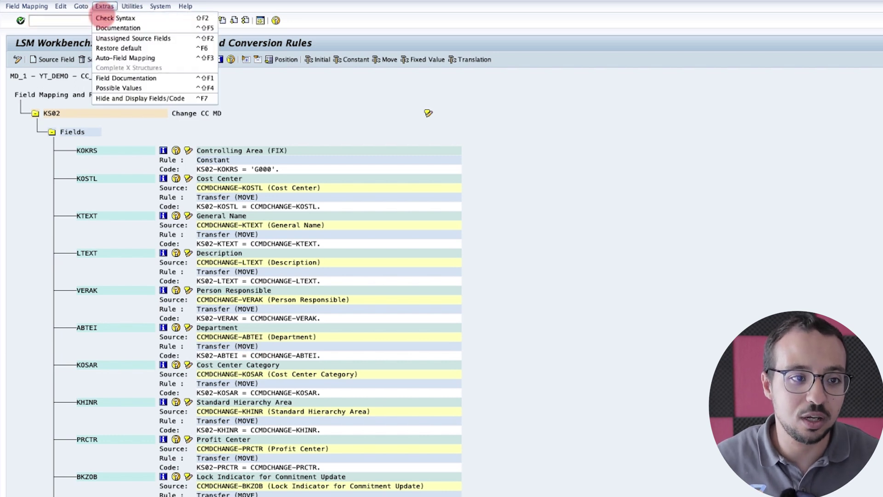
{"action": "left_click", "coordinate": [106, 58]}
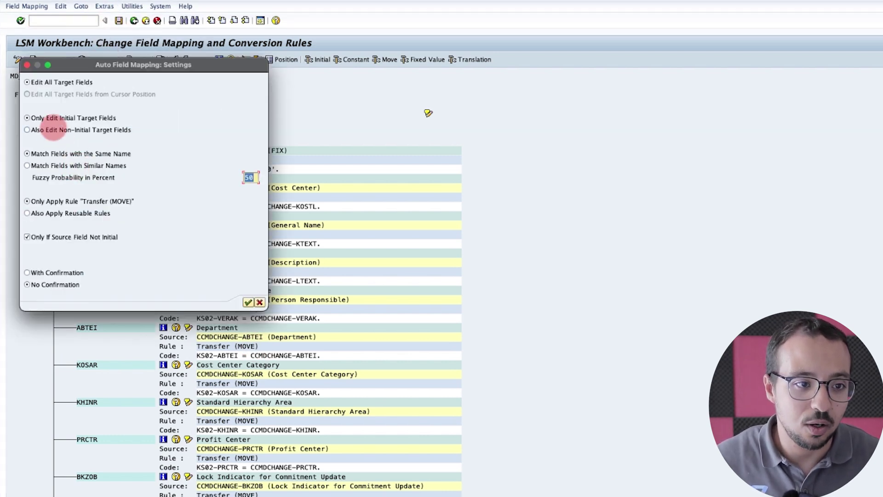
{"action": "left_click", "coordinate": [28, 130]}
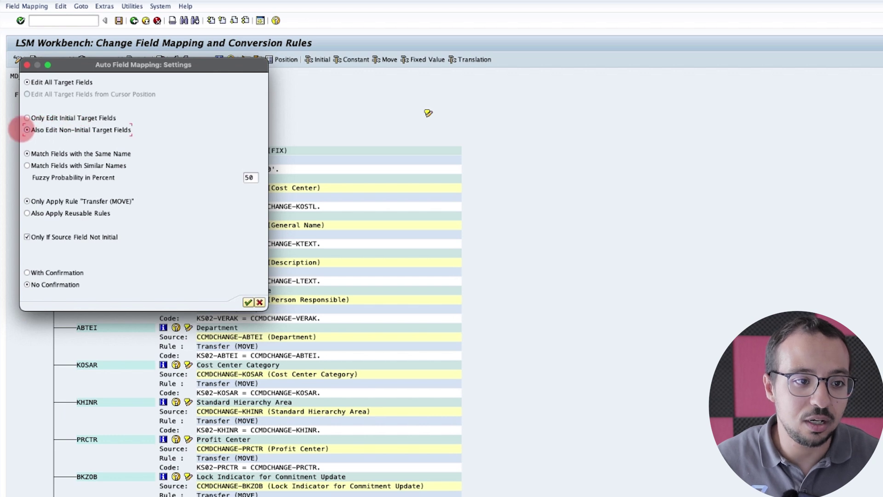
{"action": "left_click", "coordinate": [40, 118]}
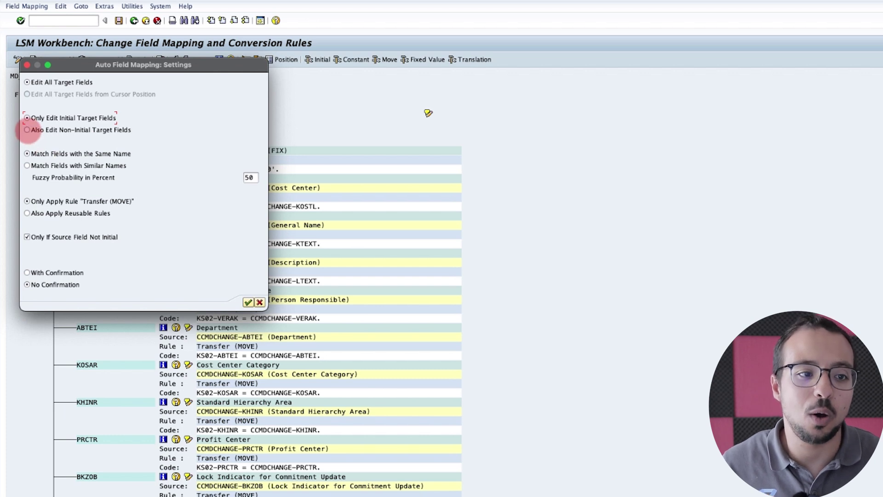
{"action": "left_click", "coordinate": [27, 130]}
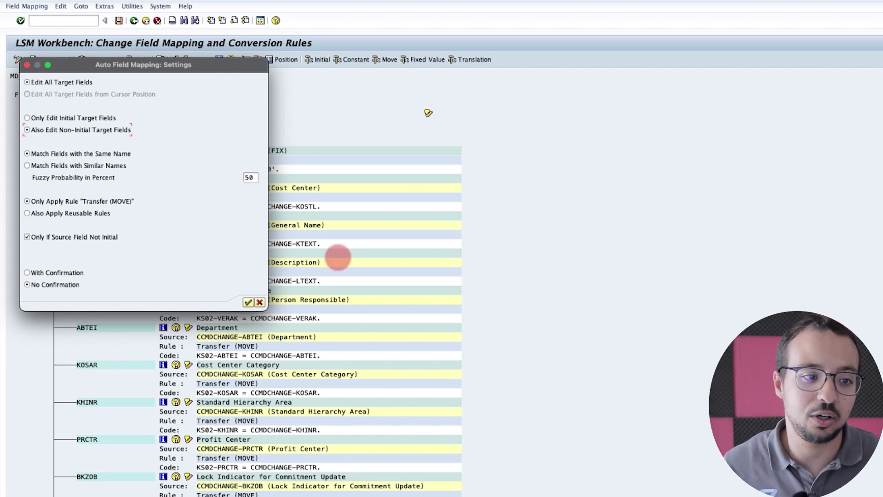
{"action": "left_click", "coordinate": [248, 302]}
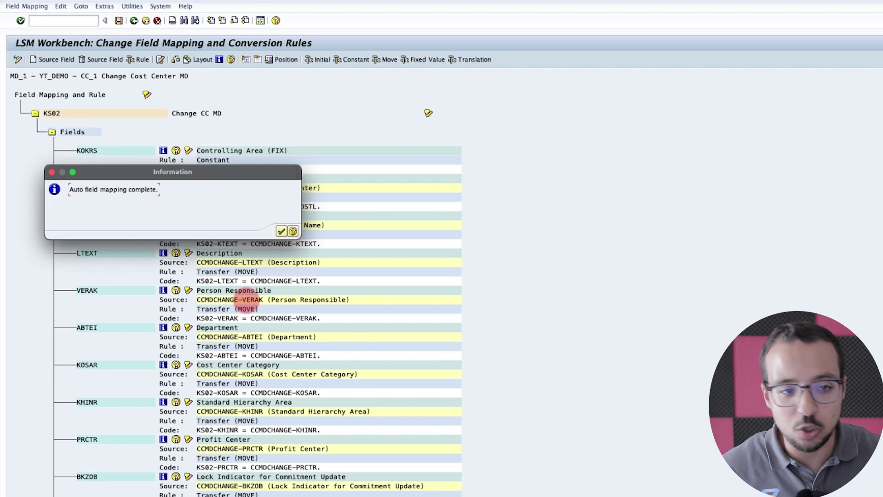
{"action": "left_click", "coordinate": [281, 230]}
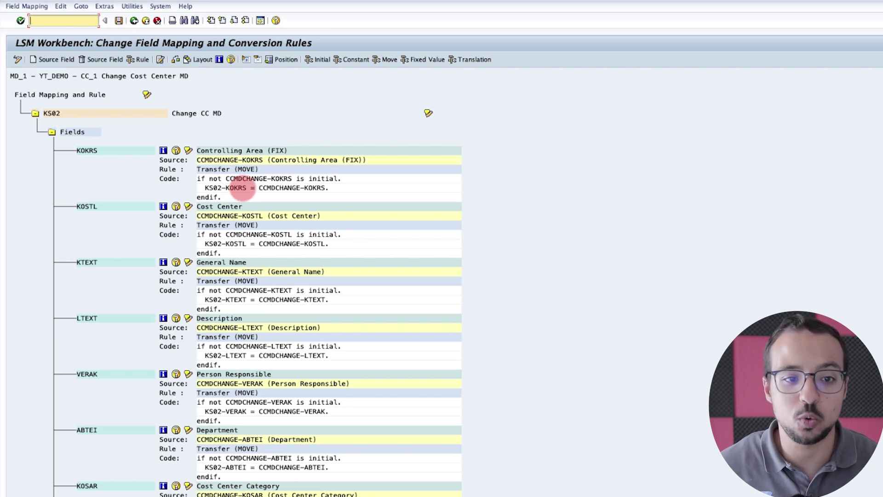
- Change the KS02-KOKRS rule to a Constant with CO Area value G000
{"action": "scroll", "coordinate": [214, 145], "scroll_direction": "down", "scroll_amount": 1}
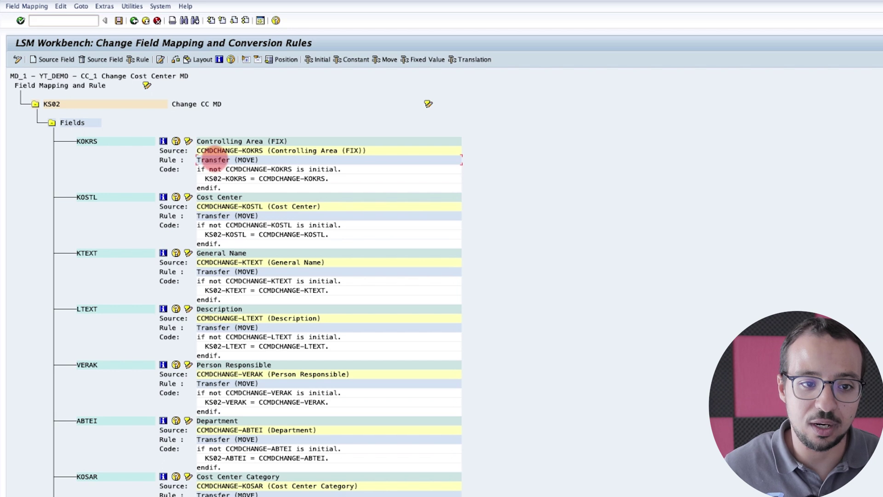
{"action": "double_click", "coordinate": [62, 137]}
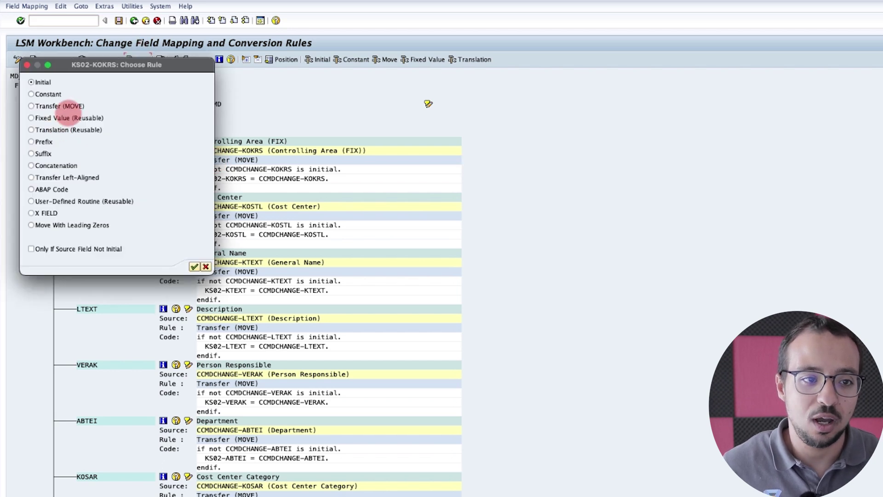
{"action": "left_click", "coordinate": [44, 94]}
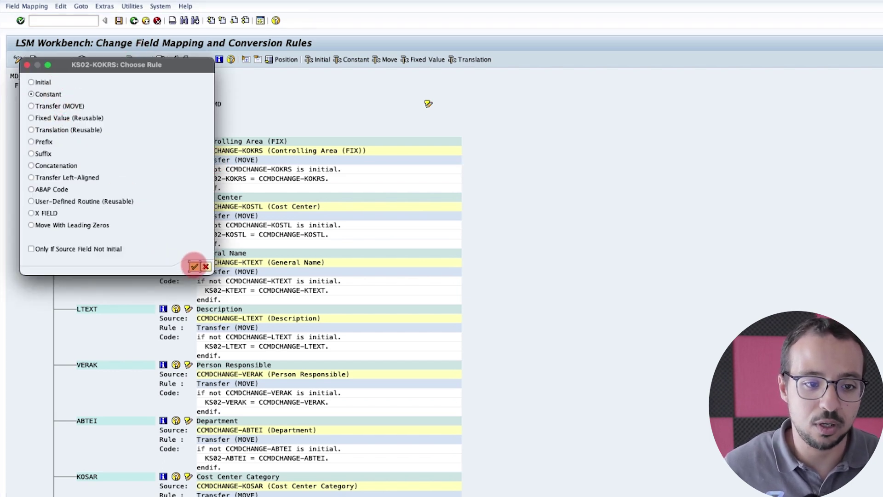
{"action": "left_click", "coordinate": [194, 266]}
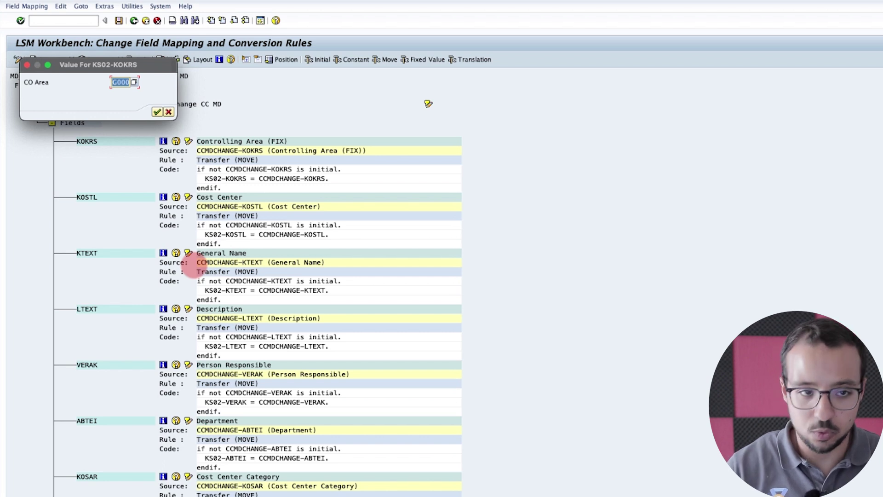
{"action": "key", "text": "Return"}
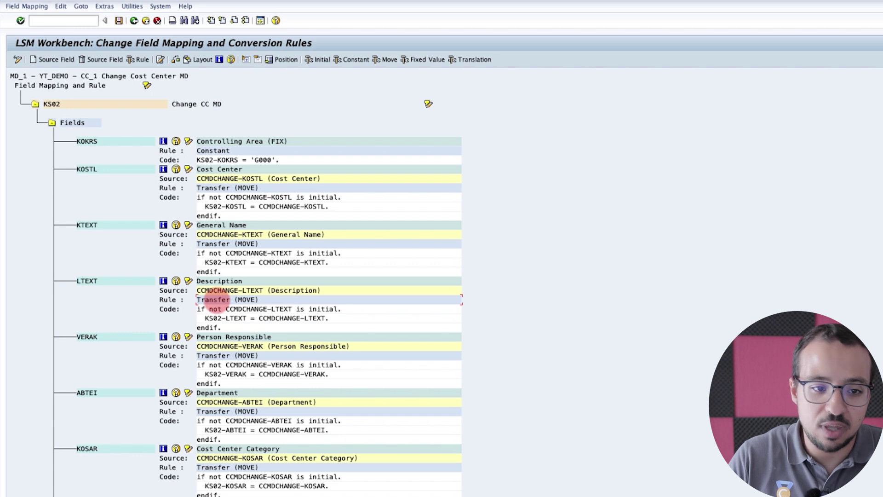
- Inspect the LTEXT rule choice without changing it and review the KTEXT initial-value check code
{"action": "left_click", "coordinate": [138, 59]}
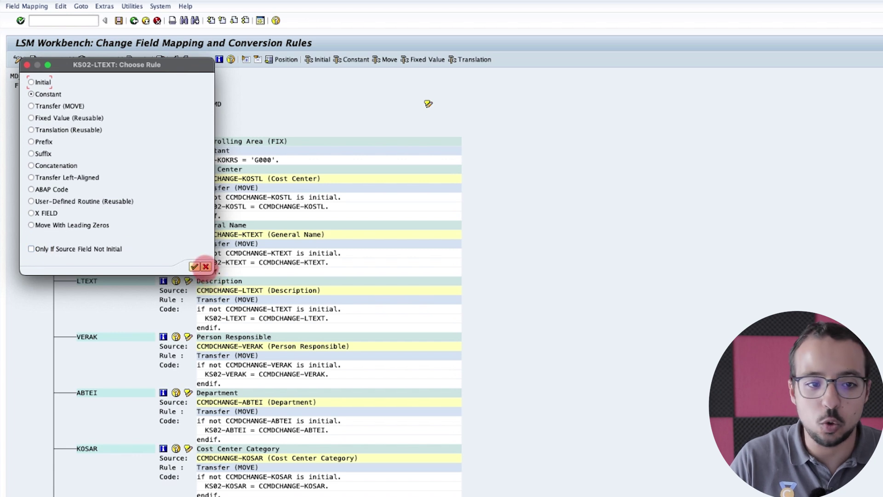
{"action": "left_click", "coordinate": [205, 267]}
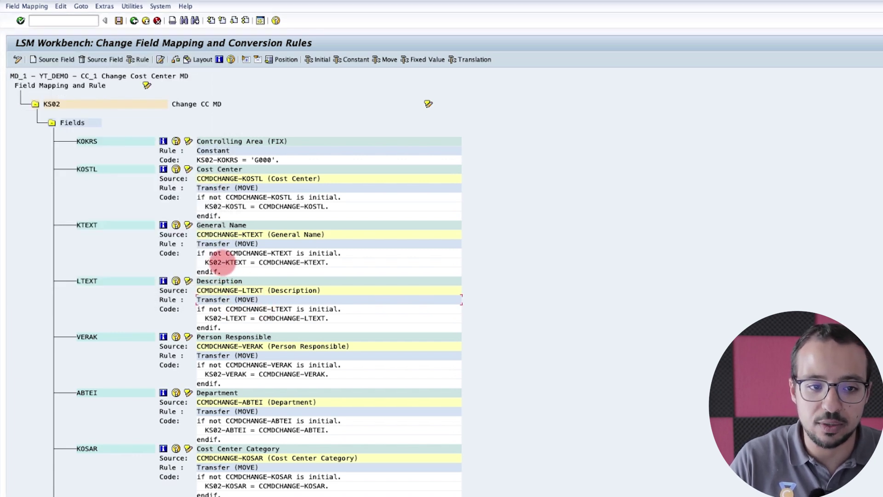
{"action": "left_click", "coordinate": [290, 258]}
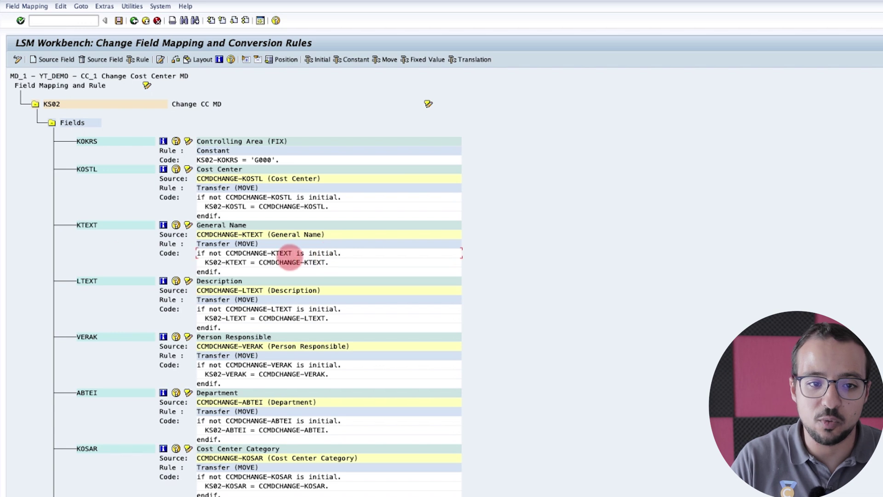
{"action": "left_click_drag", "start_coordinate": [340, 253], "coordinate": [178, 254]}
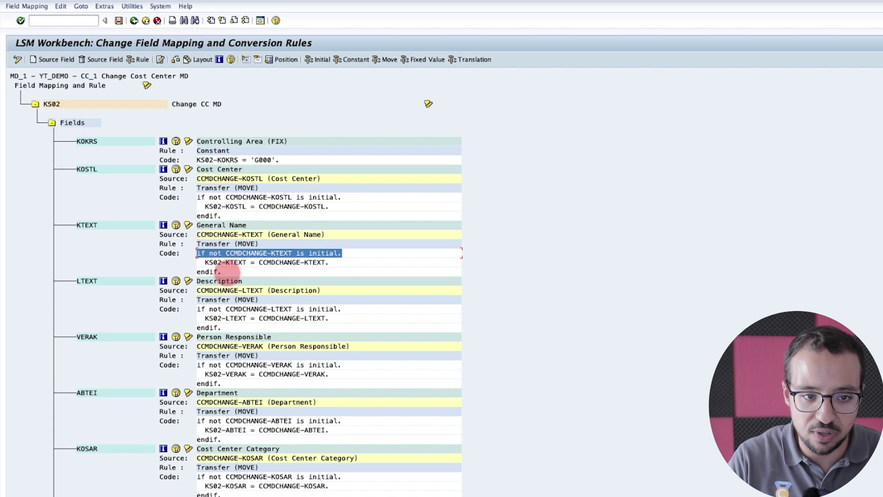
{"action": "left_click", "coordinate": [223, 272]}
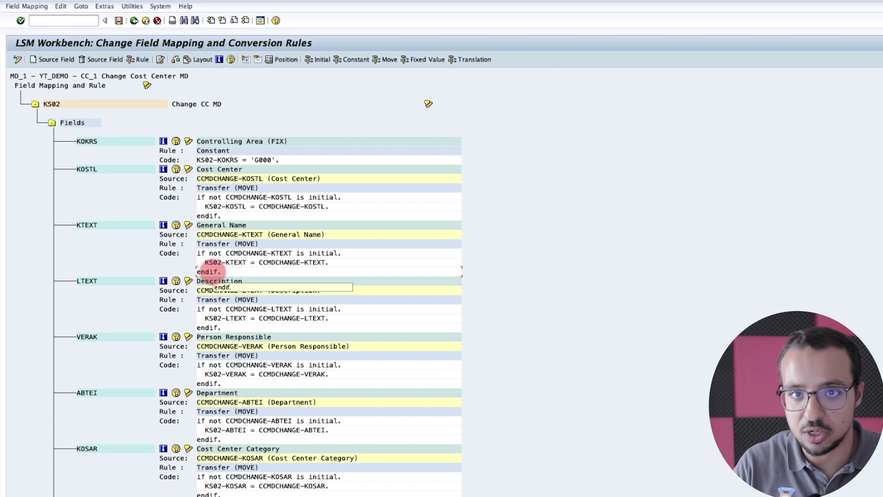
- Save the field mapping and return to the CC_1 process-step list
{"action": "left_click", "coordinate": [119, 21]}
{"action": "left_click", "coordinate": [134, 20]}
{"action": "left_click", "coordinate": [181, 59]}
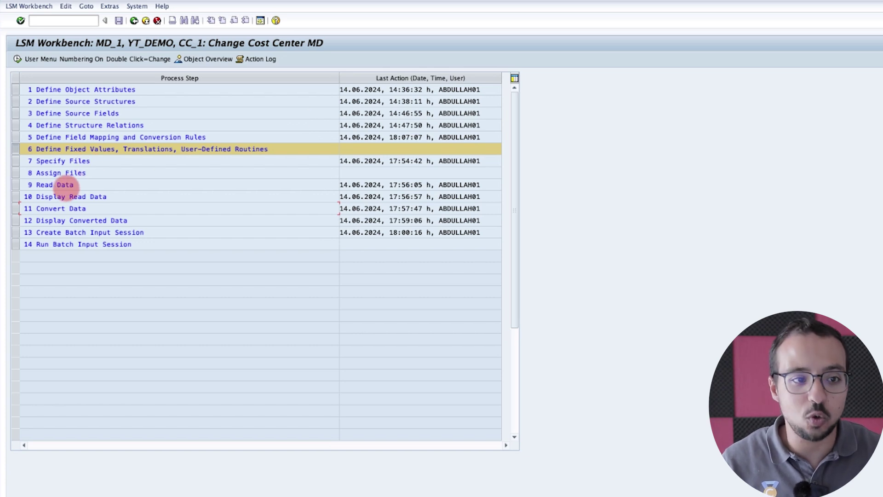
- Re-run the Convert Data step and return to the process-step list
{"action": "scroll", "coordinate": [68, 186], "scroll_direction": "down", "scroll_amount": 1}
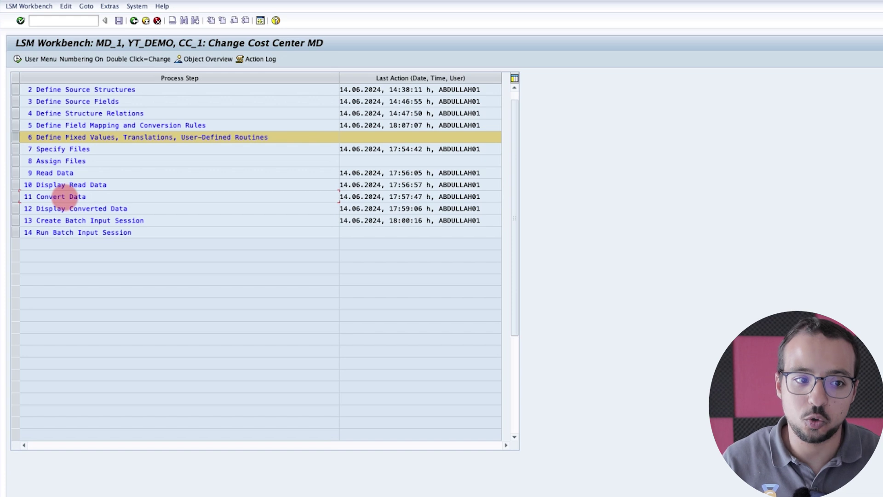
{"action": "double_click", "coordinate": [95, 197]}
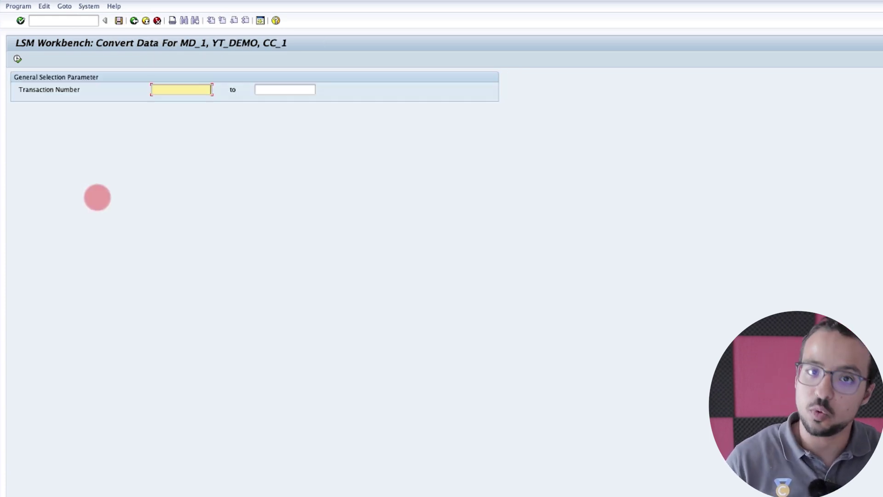
{"action": "left_click", "coordinate": [18, 59]}
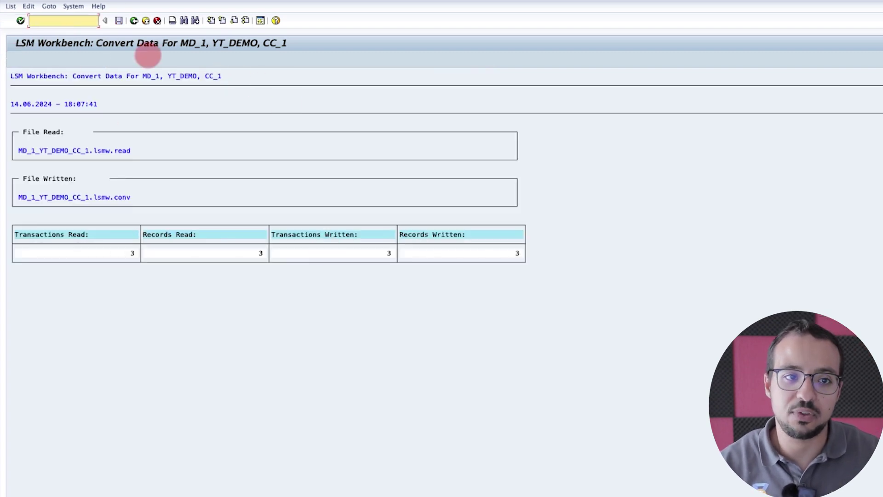
{"action": "left_click", "coordinate": [134, 21]}
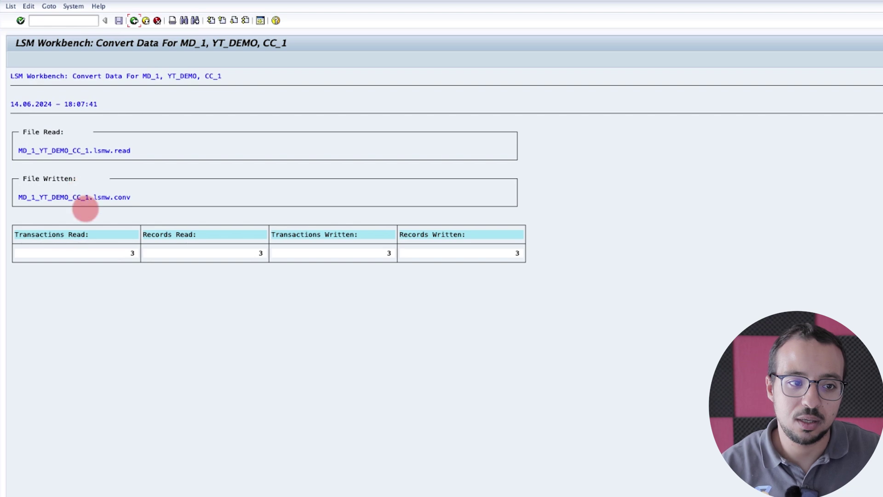
{"action": "left_click", "coordinate": [134, 20]}
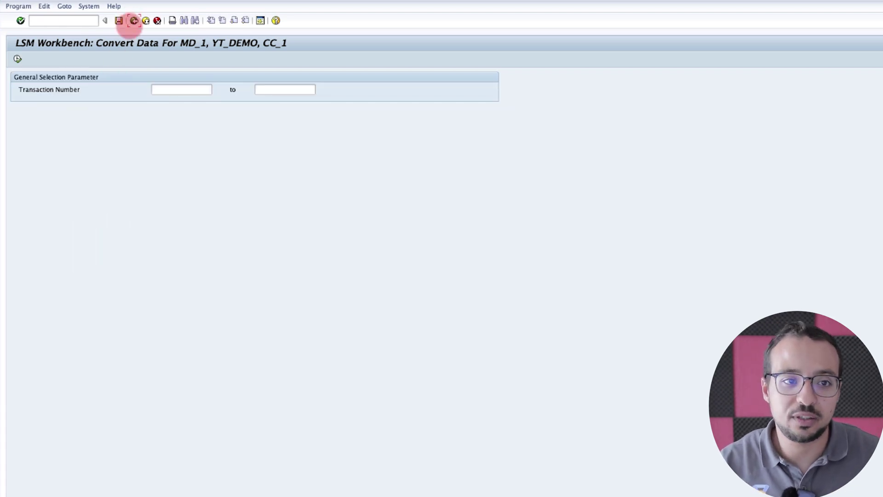
- Display the converted data and check the first record's KTEXT, LTEXT and VERAK values
{"action": "double_click", "coordinate": [65, 208]}
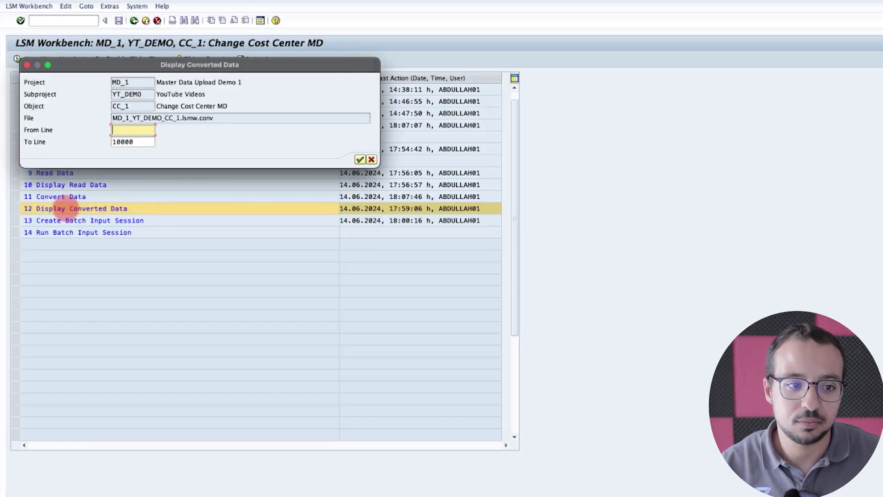
{"action": "left_click", "coordinate": [360, 159]}
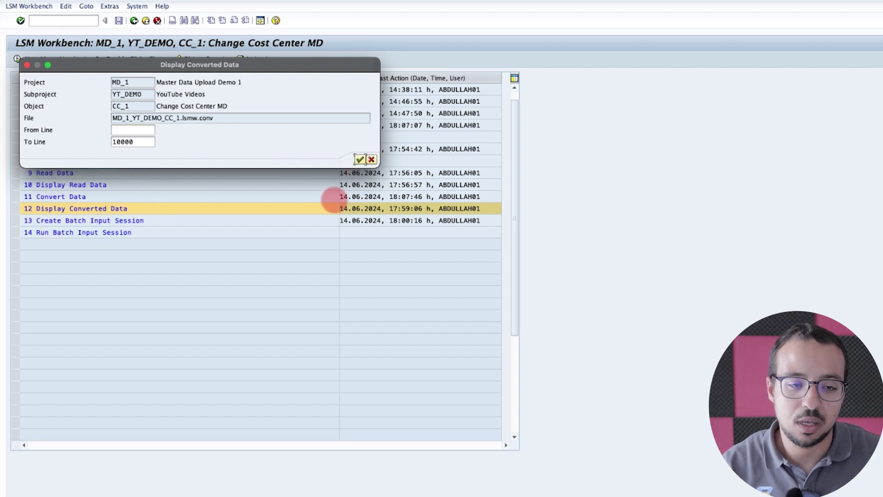
{"action": "double_click", "coordinate": [168, 86]}
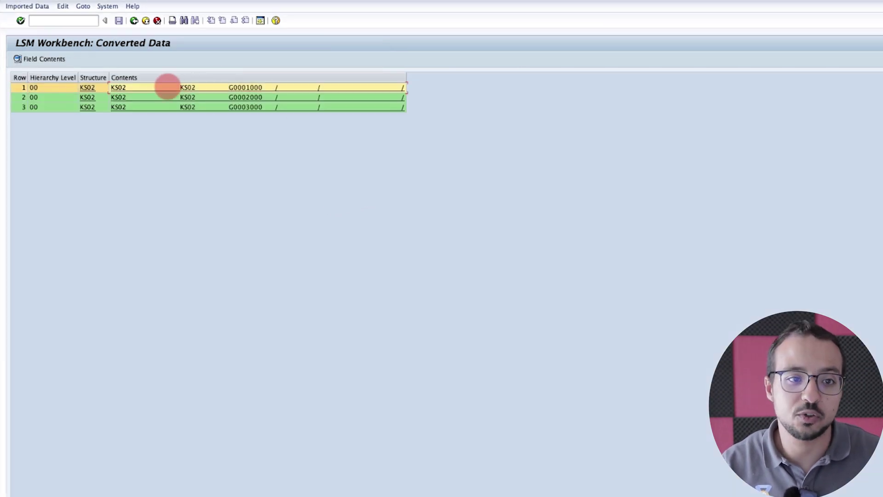
{"action": "left_click_drag", "start_coordinate": [233, 127], "coordinate": [231, 144]}
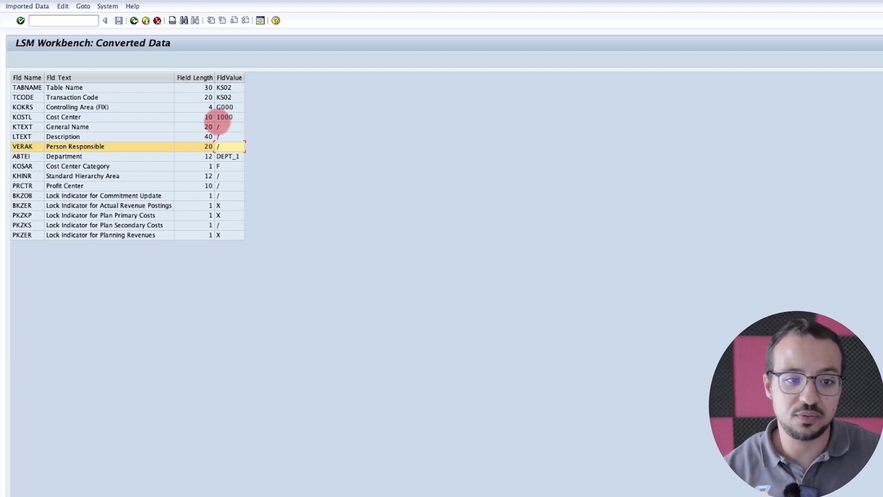
{"action": "left_click", "coordinate": [134, 20]}
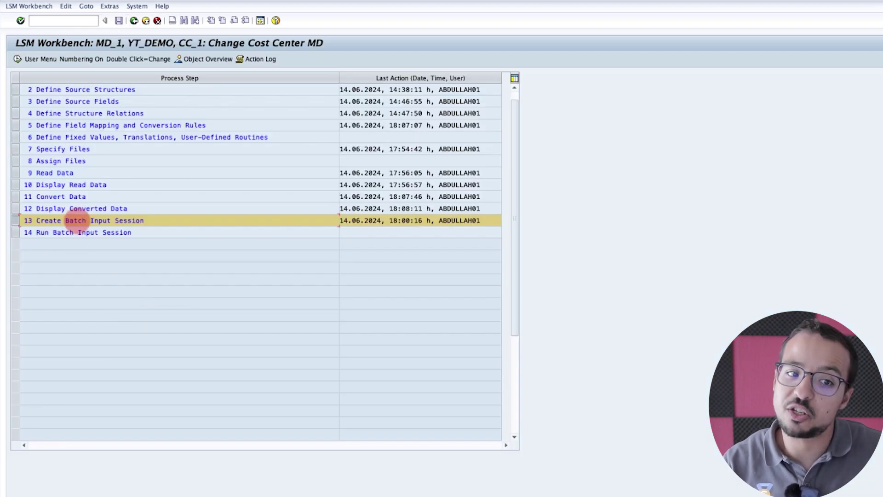
- Create a second batch input folder named CC_1_2 and acknowledge the confirmation
{"action": "double_click", "coordinate": [77, 220]}
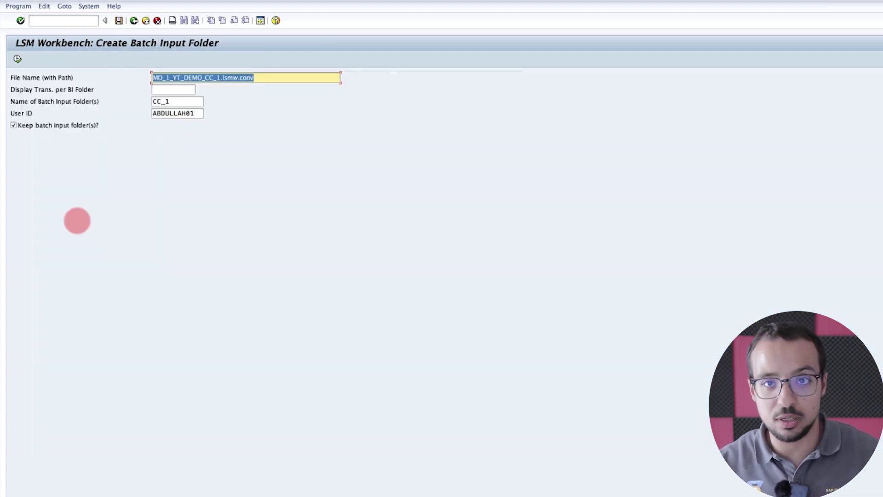
{"action": "left_click", "coordinate": [182, 102]}
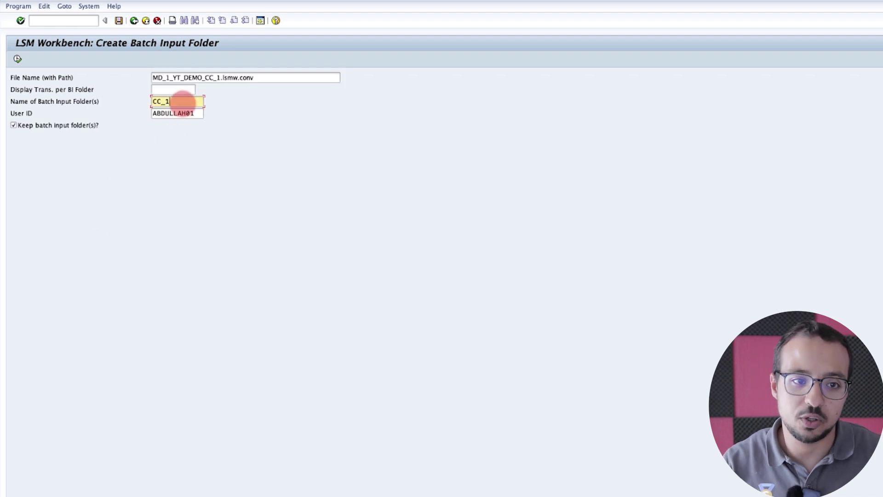
{"action": "type", "text": "_2"}
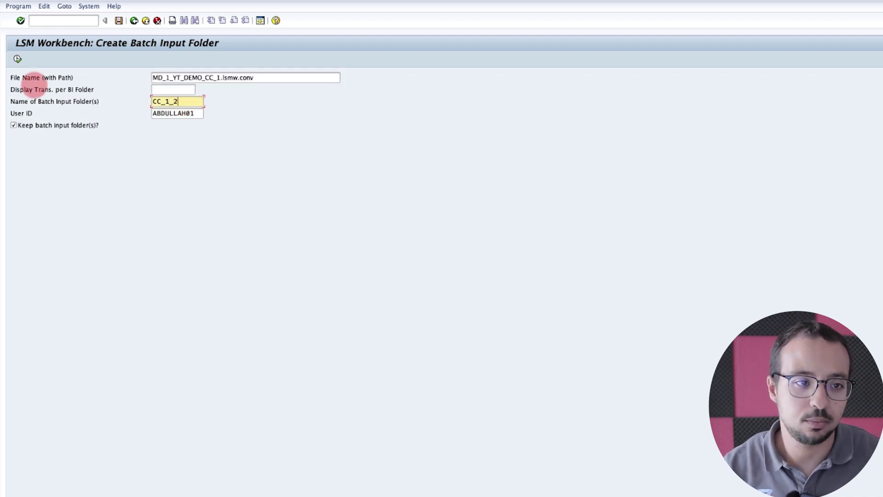
{"action": "left_click", "coordinate": [18, 58]}
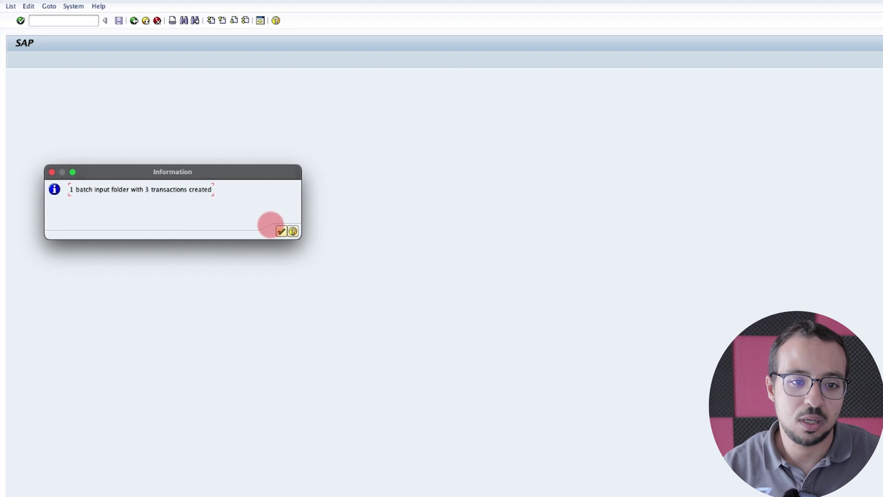
{"action": "left_click", "coordinate": [281, 231]}
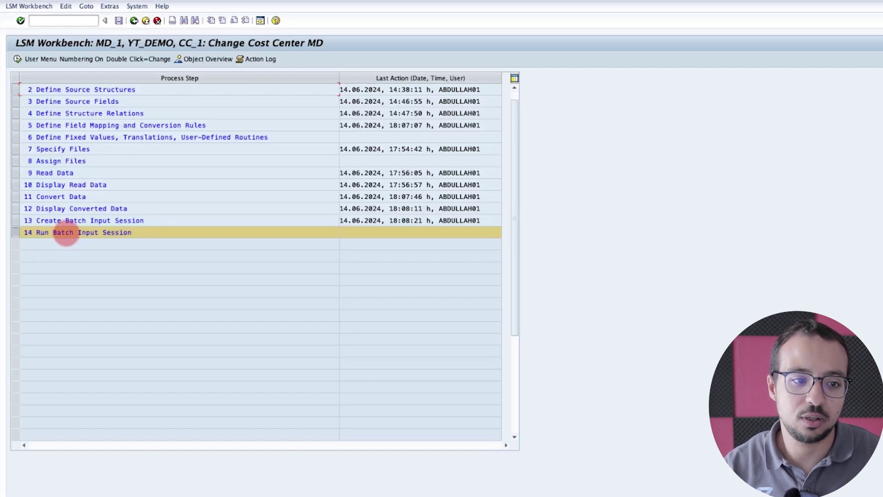
{"action": "double_click", "coordinate": [68, 232]}
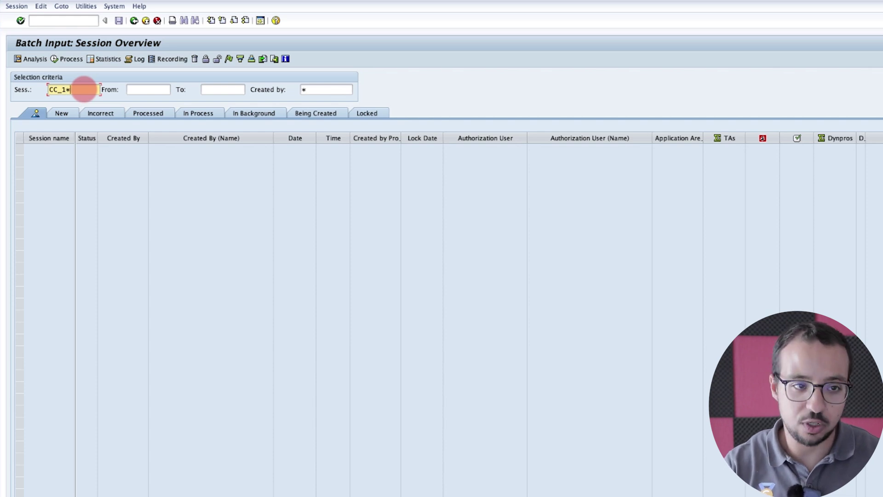
- List the CC_1* sessions and process session CC_1_2 in foreground mode
{"action": "key", "text": "Return"}
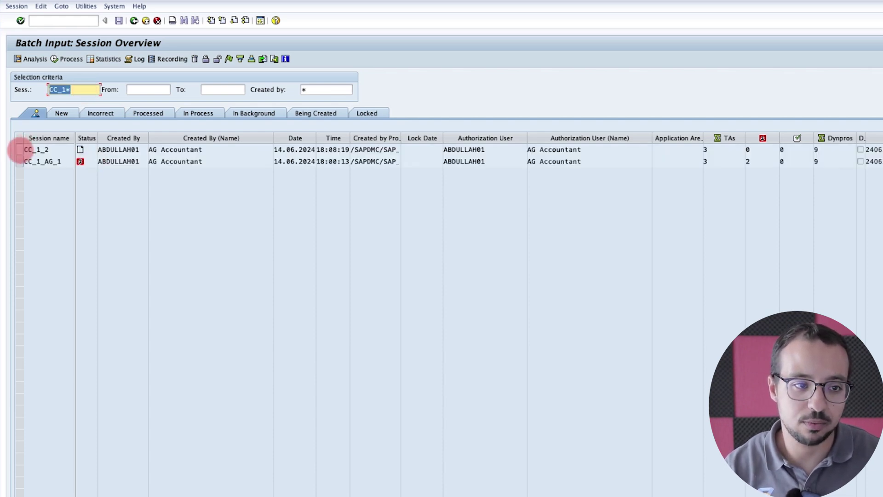
{"action": "left_click", "coordinate": [21, 149]}
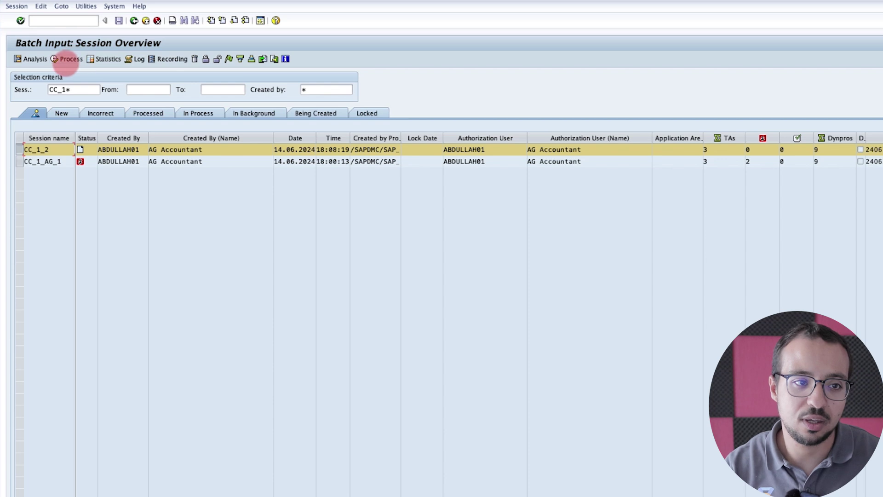
{"action": "left_click", "coordinate": [65, 60]}
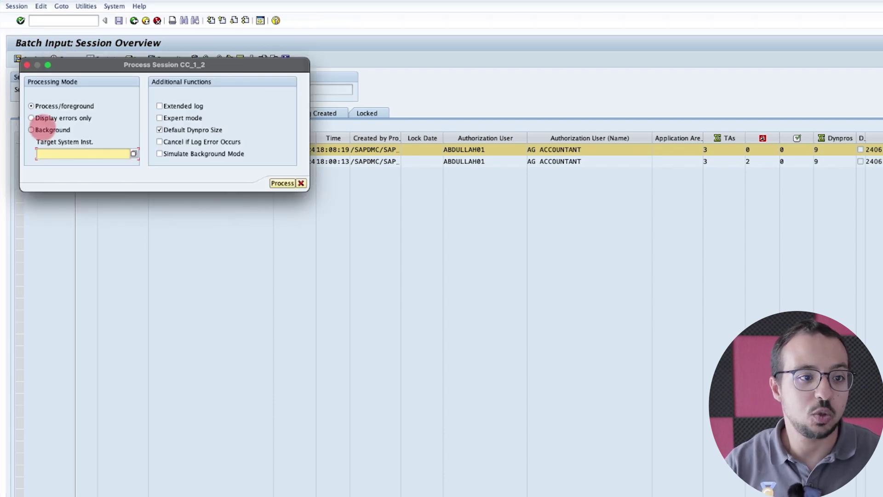
{"action": "left_click", "coordinate": [283, 183]}
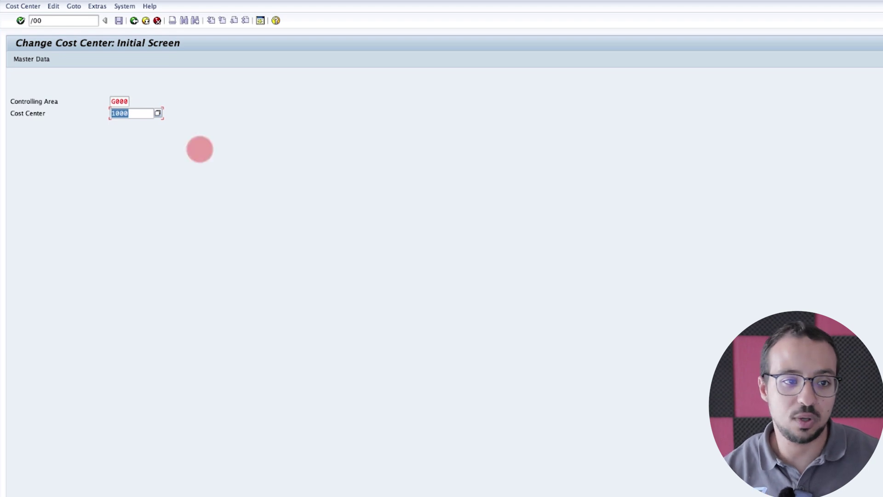
- Step through cost center 1000's Basic data and Control screens until cost center 2000 appears
{"action": "key", "text": "Return"}
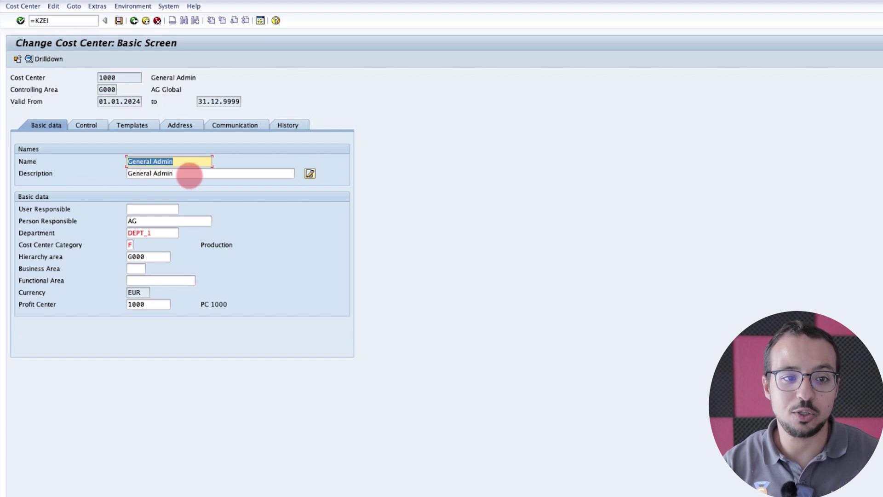
{"action": "key", "text": "Return"}
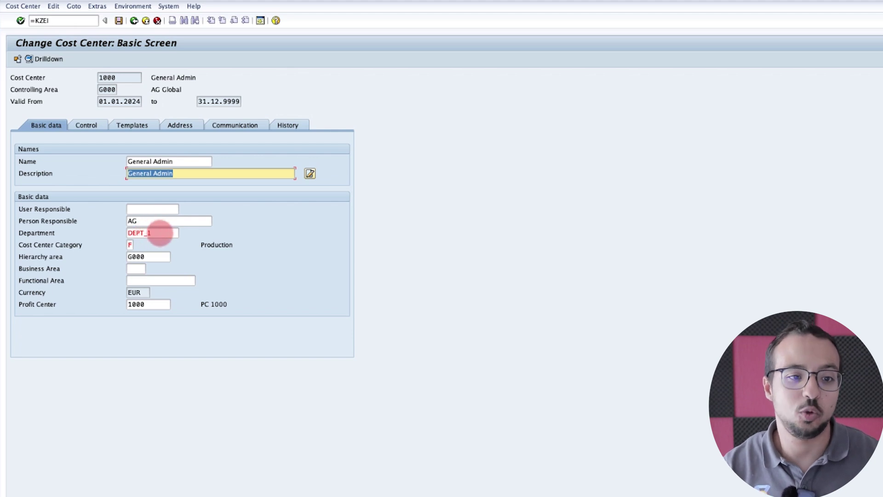
{"action": "key", "text": "Return"}
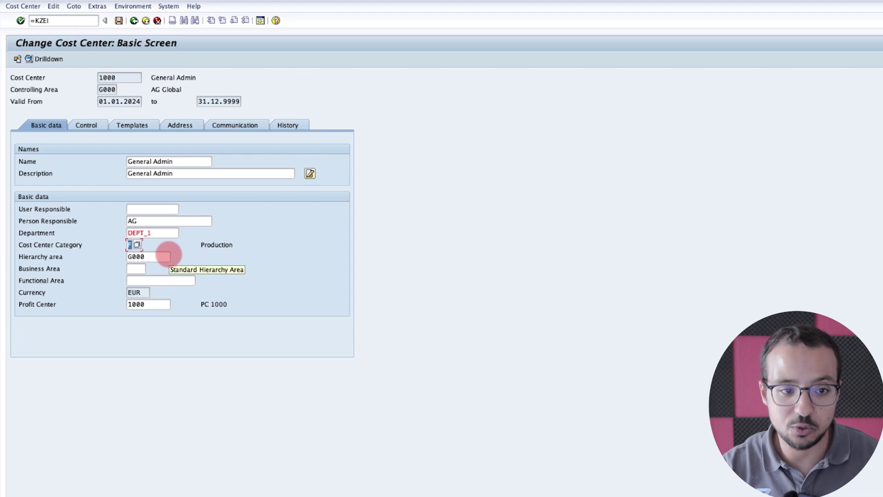
{"action": "key", "text": "ctrl+Page_Down"}
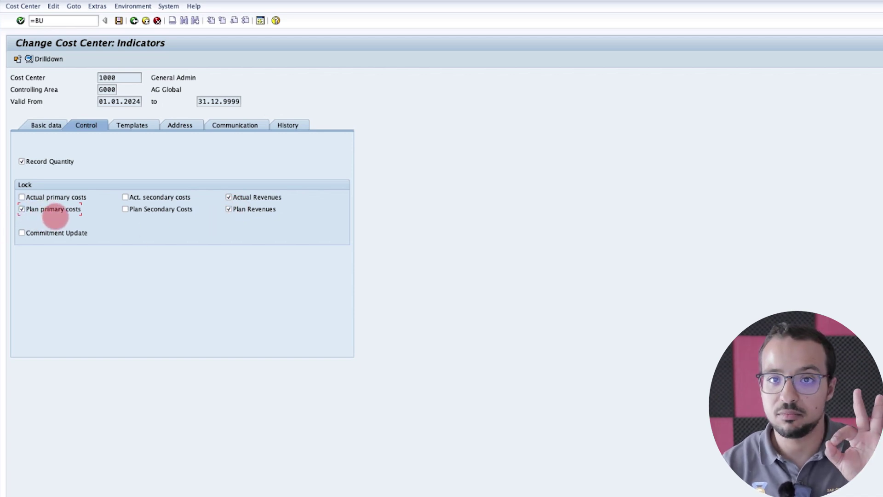
{"action": "key", "text": "Return"}
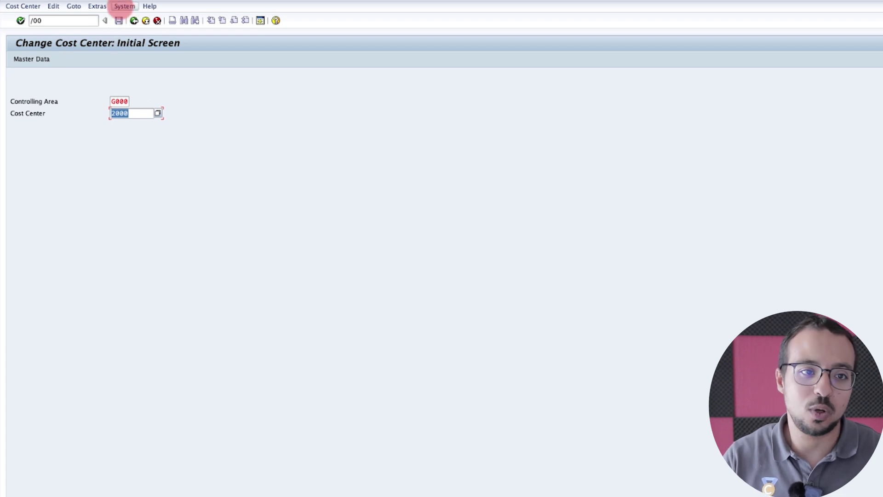
- Switch the session to Display Errors Only via System > Services > Batch Input
{"action": "left_click", "coordinate": [124, 6]}
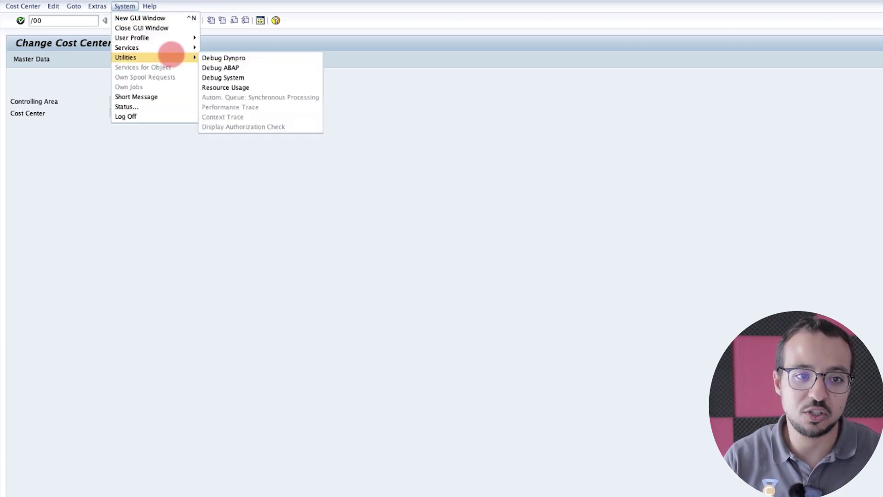
{"action": "mouse_move", "coordinate": [177, 48]}
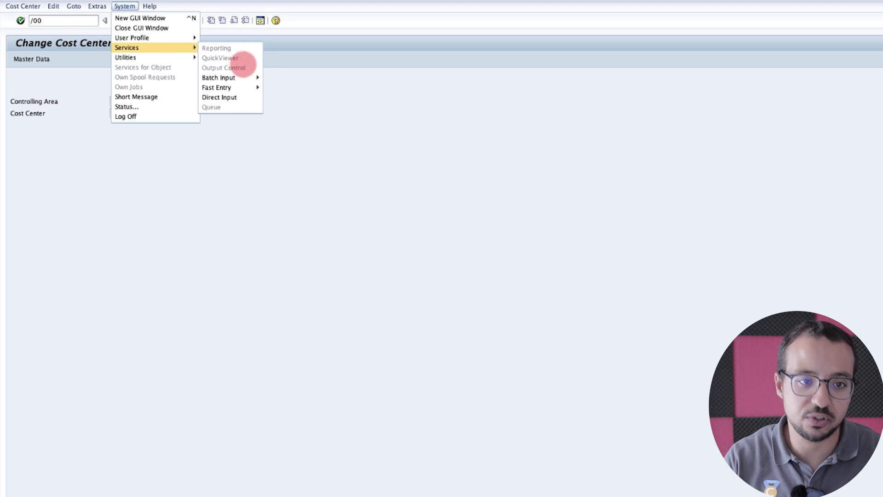
{"action": "mouse_move", "coordinate": [237, 76]}
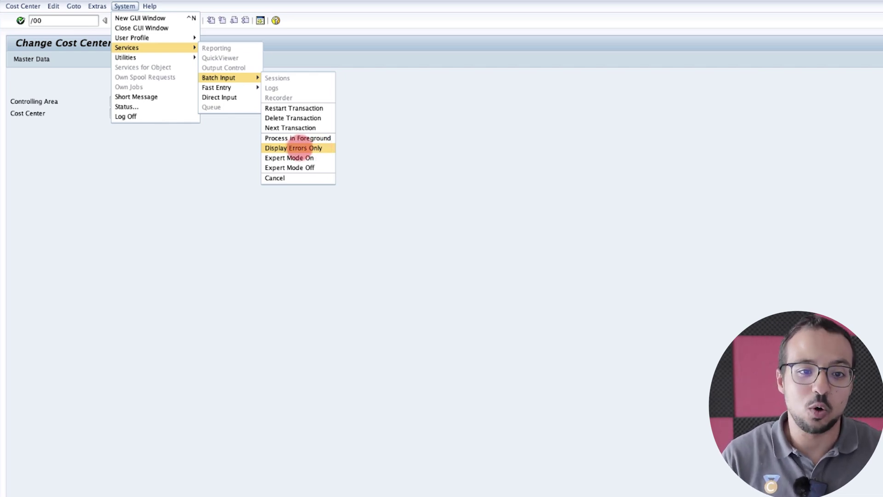
{"action": "left_click", "coordinate": [315, 148]}
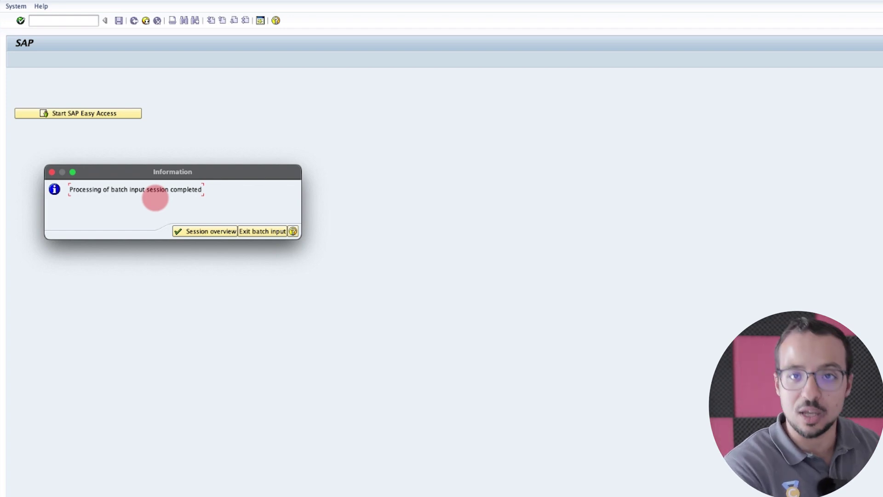
- Return to the session overview and open the Log Overview for session CC_1_2
{"action": "left_click", "coordinate": [198, 231]}
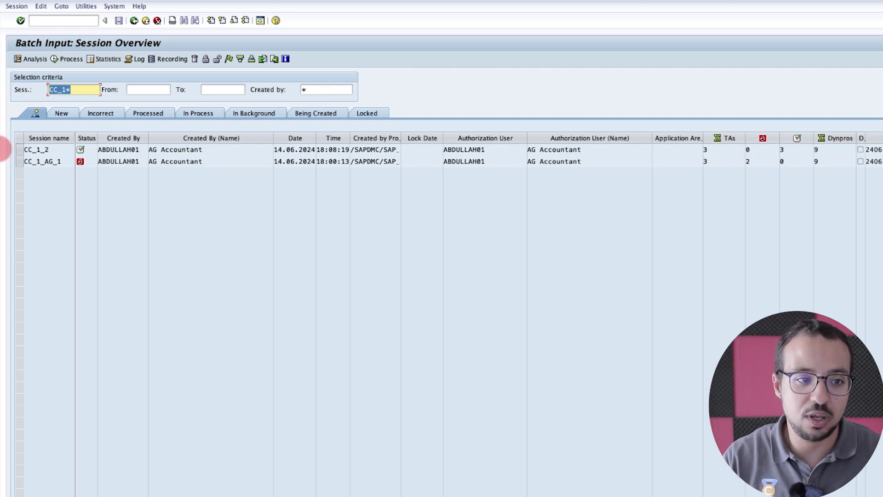
{"action": "left_click", "coordinate": [21, 149]}
{"action": "left_click", "coordinate": [137, 59]}
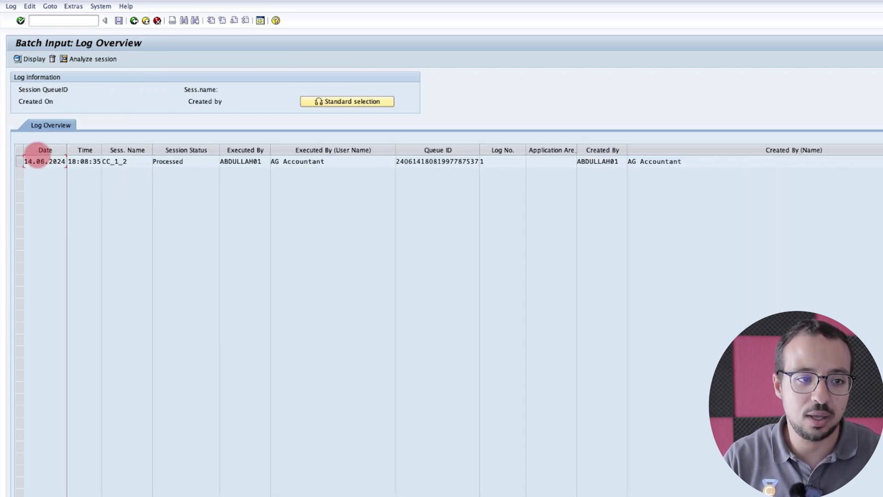
- Display the CC_1_2 batch input log: 3 transactions processed, 0 errors
{"action": "left_click", "coordinate": [19, 161]}
{"action": "left_click", "coordinate": [28, 59]}
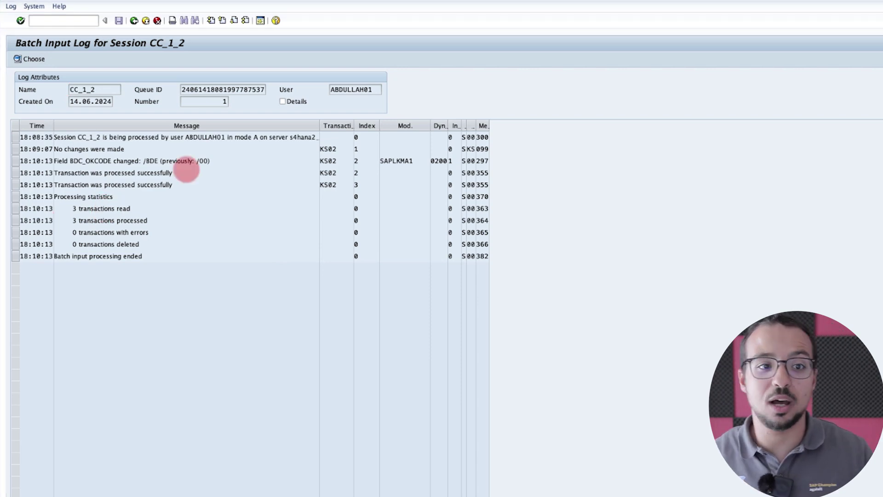
- Return to LSMW via the 'lsmw' transaction and reopen object CC_1's process steps
{"action": "left_click", "coordinate": [146, 20]}
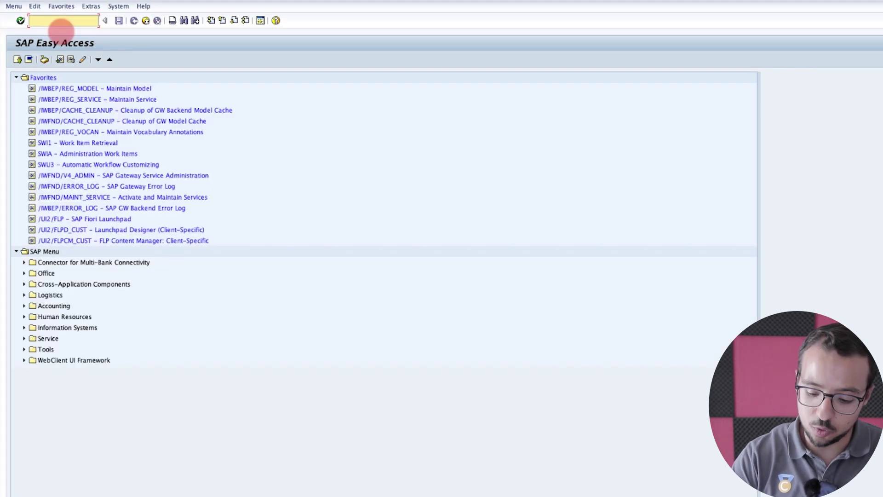
{"action": "type", "text": "lsm"}
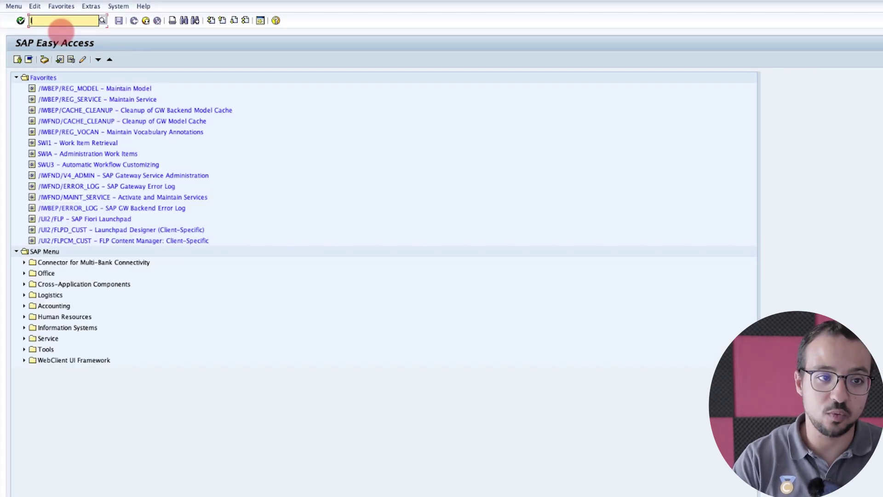
{"action": "type", "text": "w"}
{"action": "key", "text": "Return"}
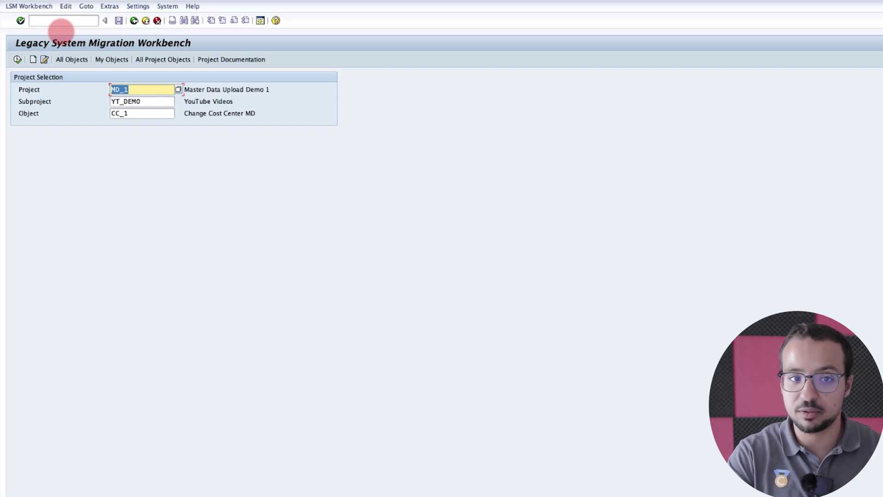
{"action": "key", "text": "F8"}
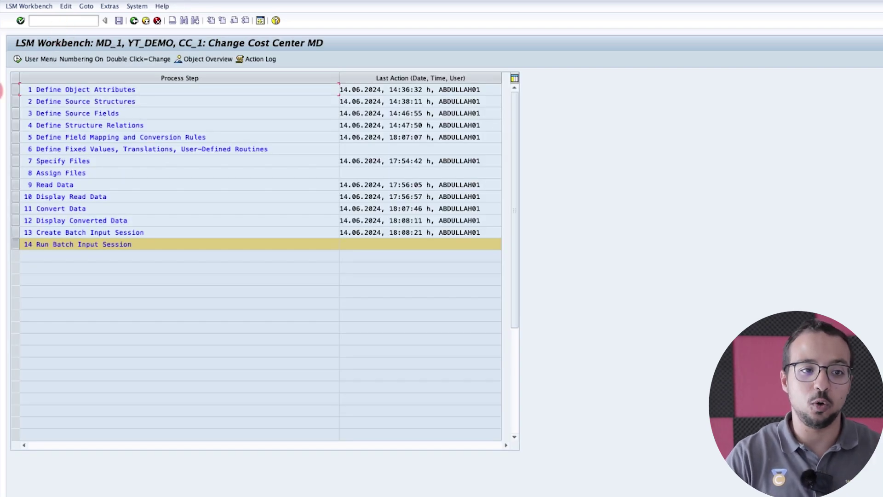